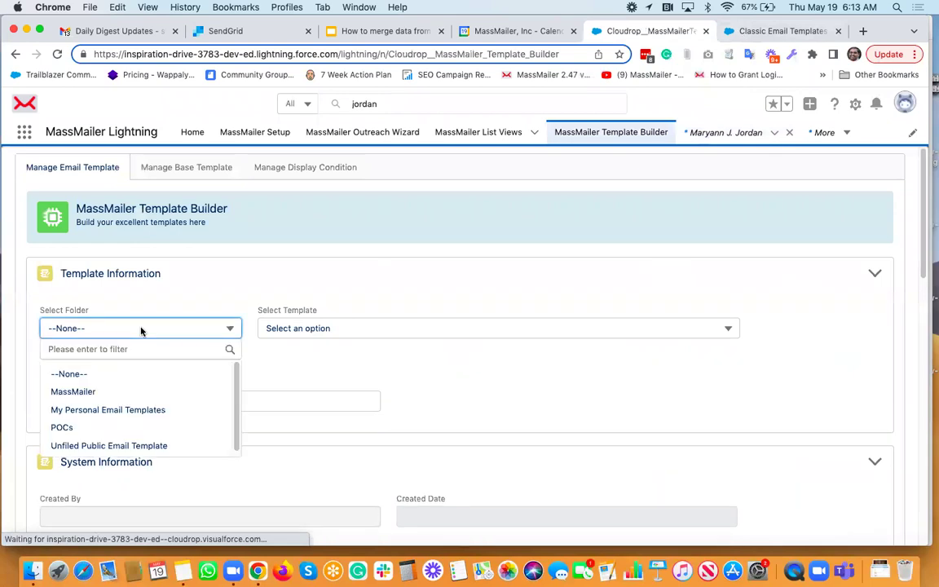
Load the Daily Digest template from the MassMailer folder and scroll down to its editor body.
{"action": "left_click", "coordinate": [84, 391]}
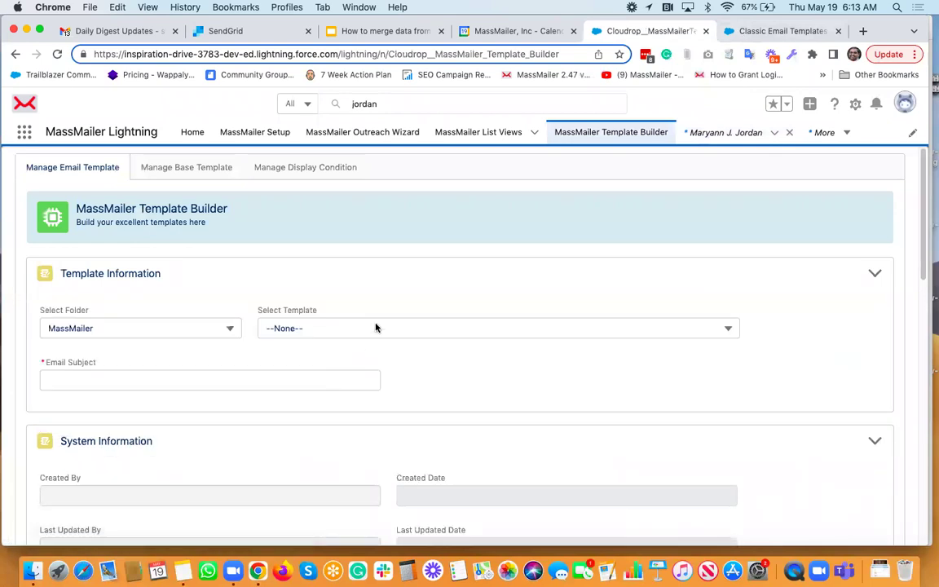
{"action": "left_click", "coordinate": [375, 328]}
{"action": "left_click", "coordinate": [306, 429]}
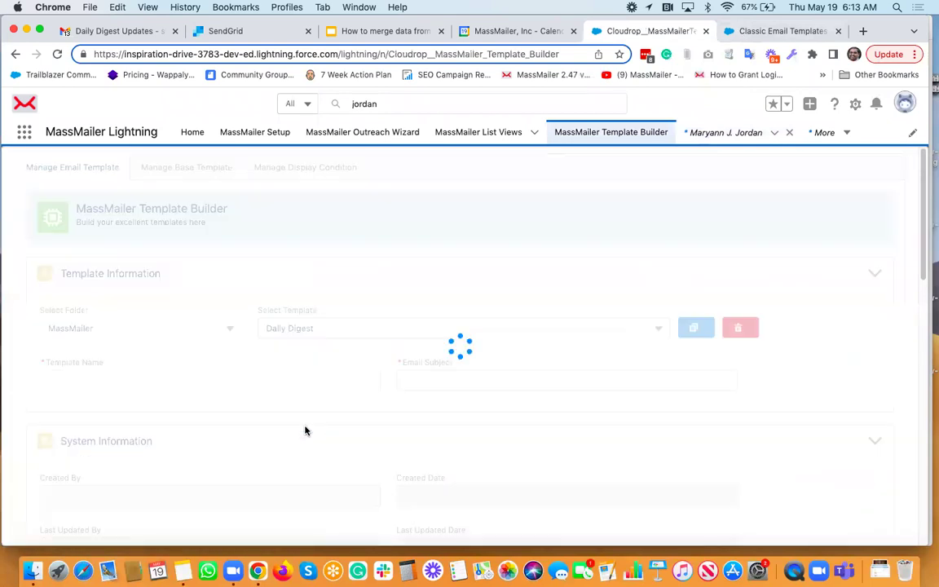
{"action": "scroll", "coordinate": [389, 326], "scroll_direction": "down", "scroll_amount": 10}
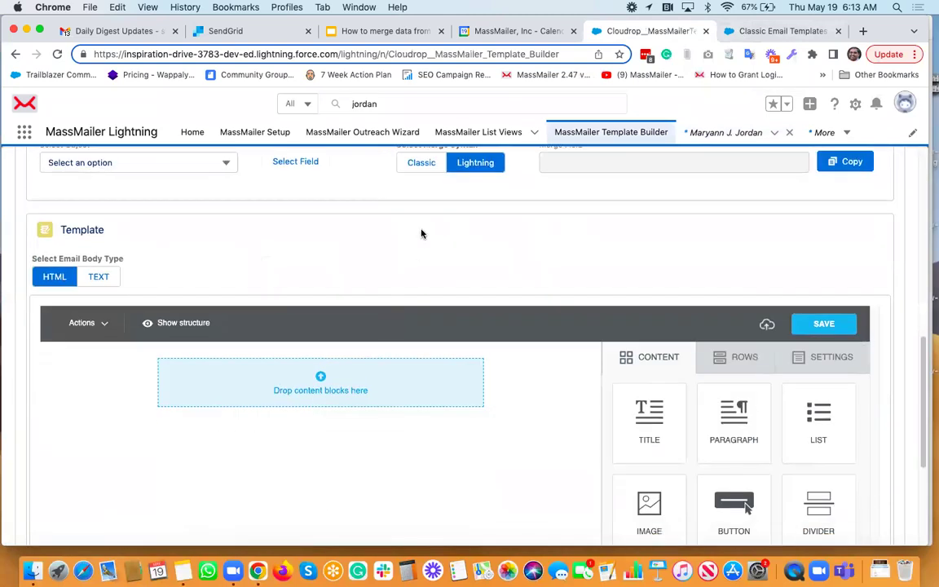
{"action": "scroll", "coordinate": [423, 233], "scroll_direction": "down", "scroll_amount": 3}
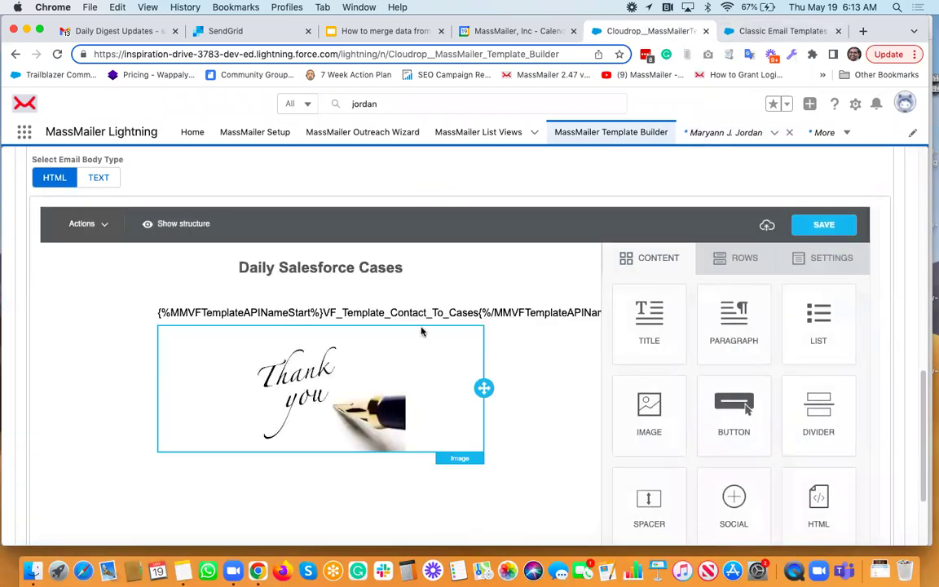
Open the merge-field block's HTML in Content Properties.
{"action": "left_click", "coordinate": [399, 313]}
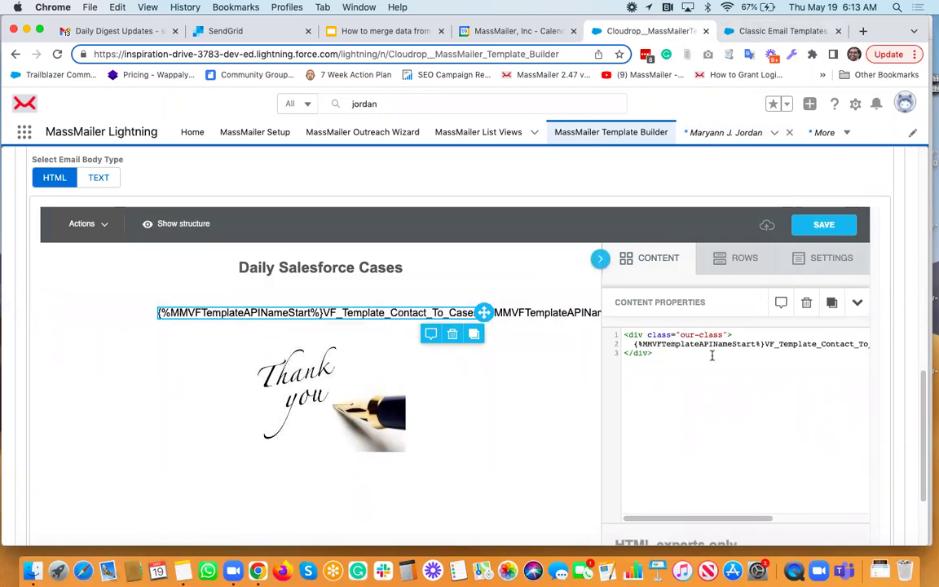
{"action": "scroll", "coordinate": [728, 202], "scroll_direction": "down", "scroll_amount": 1}
{"action": "scroll", "coordinate": [721, 220], "scroll_direction": "down", "scroll_amount": 3}
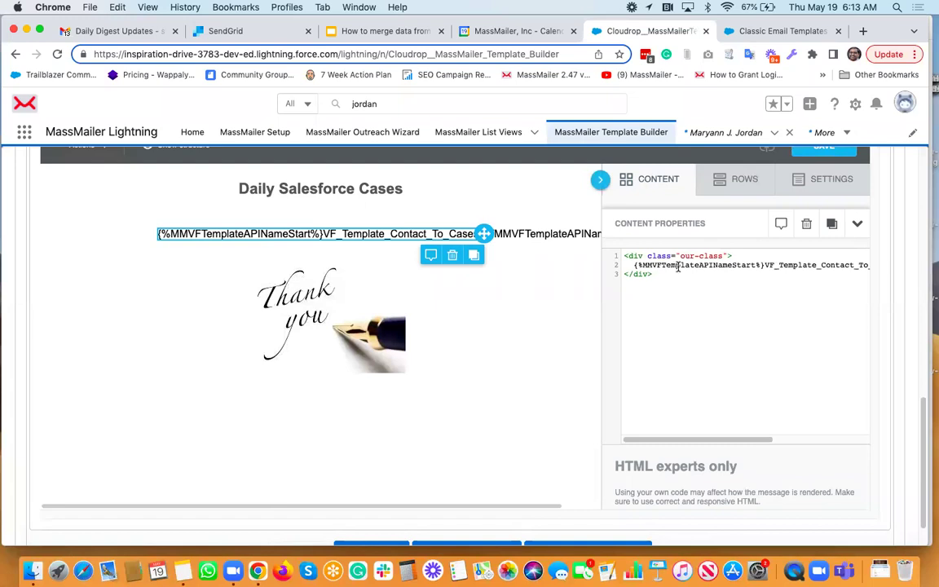
{"action": "scroll", "coordinate": [699, 267], "scroll_direction": "right", "scroll_amount": 2}
{"action": "scroll", "coordinate": [701, 267], "scroll_direction": "left", "scroll_amount": 2}
Put the start marker, VF_Template_Contact_To_Cases and end marker on separate lines.
{"action": "left_click", "coordinate": [766, 265]}
{"action": "key", "text": "Return"}
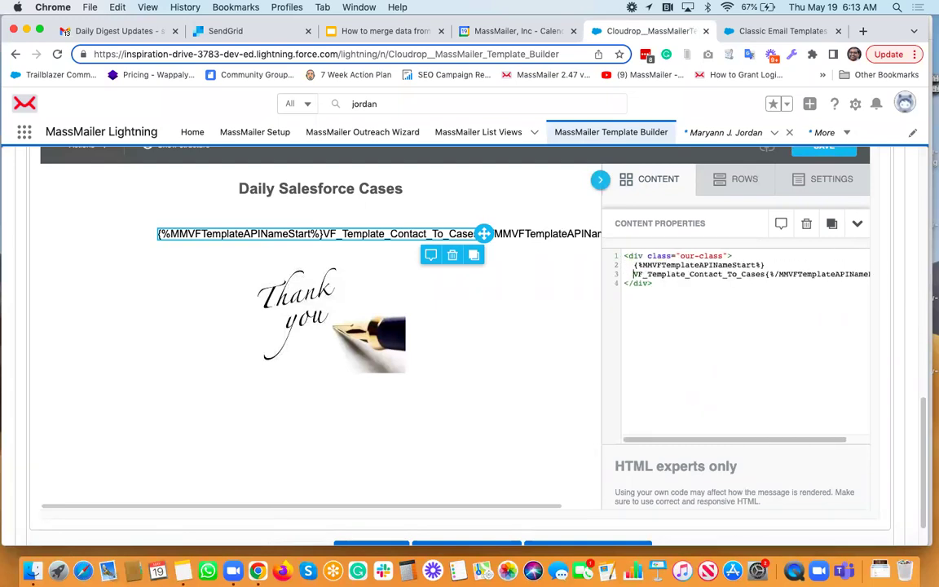
{"action": "left_click", "coordinate": [766, 277]}
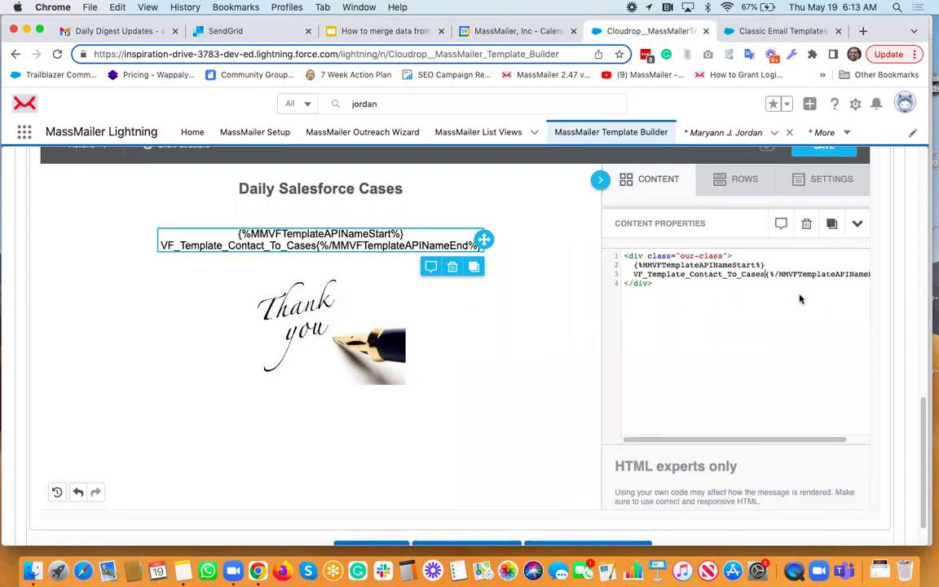
{"action": "key", "text": "Return"}
{"action": "key", "text": "Return"}
{"action": "key", "text": "Up"}
{"action": "key", "text": "Return"}
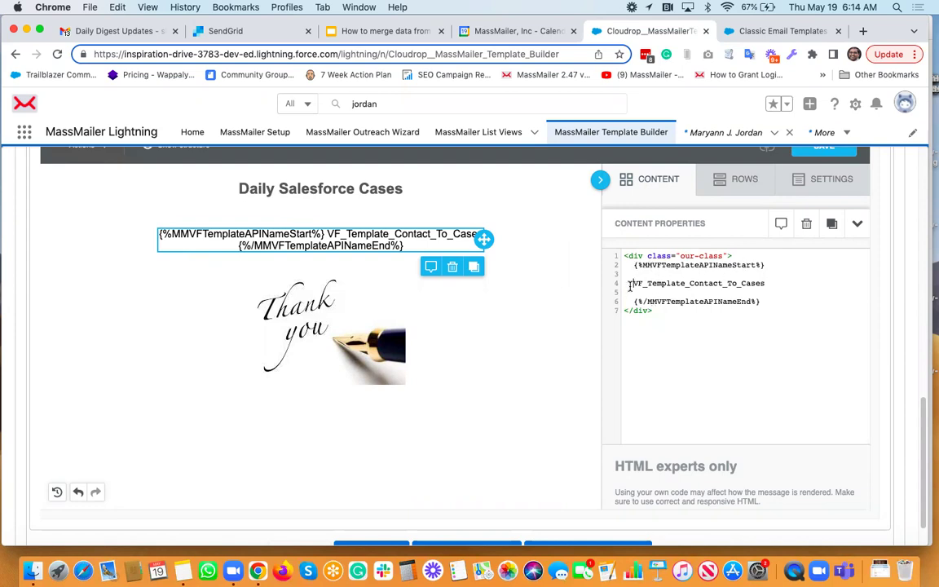
{"action": "double_click", "coordinate": [769, 283]}
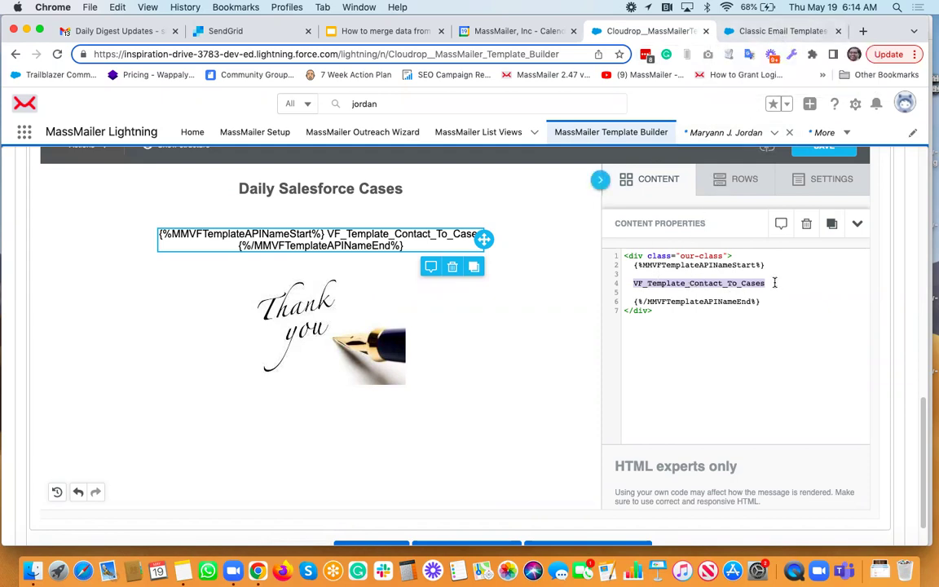
{"action": "left_click", "coordinate": [773, 31]}
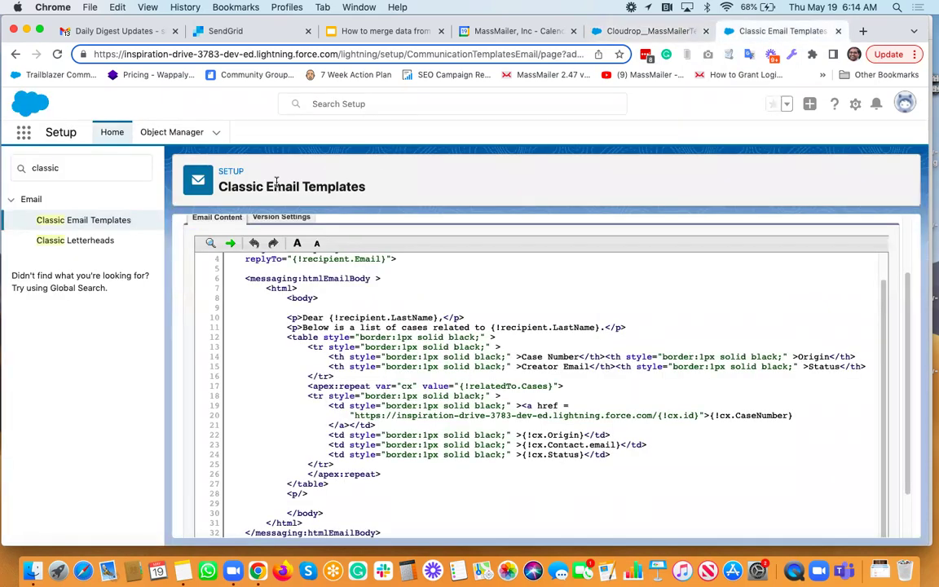
Open VF Template Contact To Cases from the POCs classic templates and start editing its markup.
{"action": "left_click", "coordinate": [80, 221]}
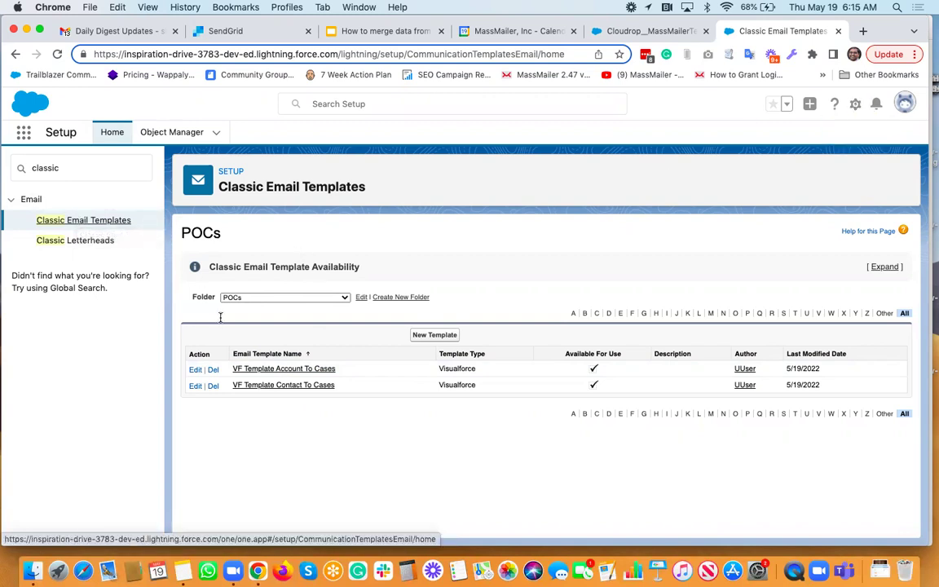
{"action": "left_click", "coordinate": [272, 298]}
{"action": "left_click", "coordinate": [272, 298]}
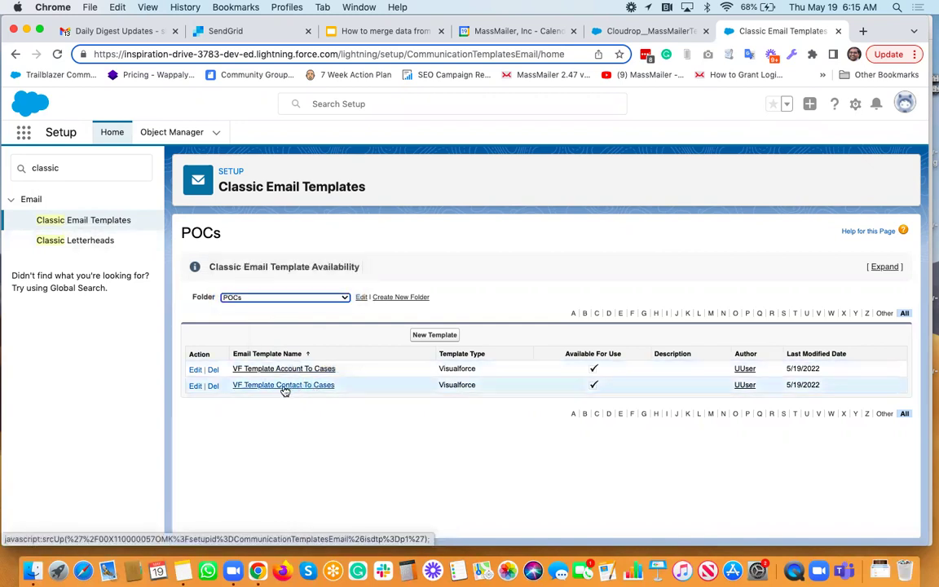
{"action": "left_click", "coordinate": [284, 389]}
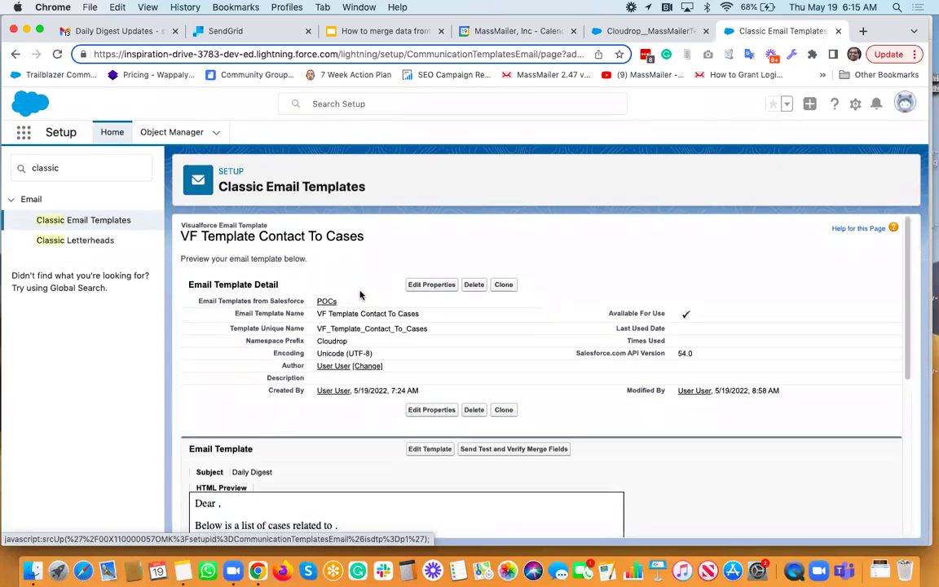
{"action": "scroll", "coordinate": [363, 292], "scroll_direction": "down", "scroll_amount": 2}
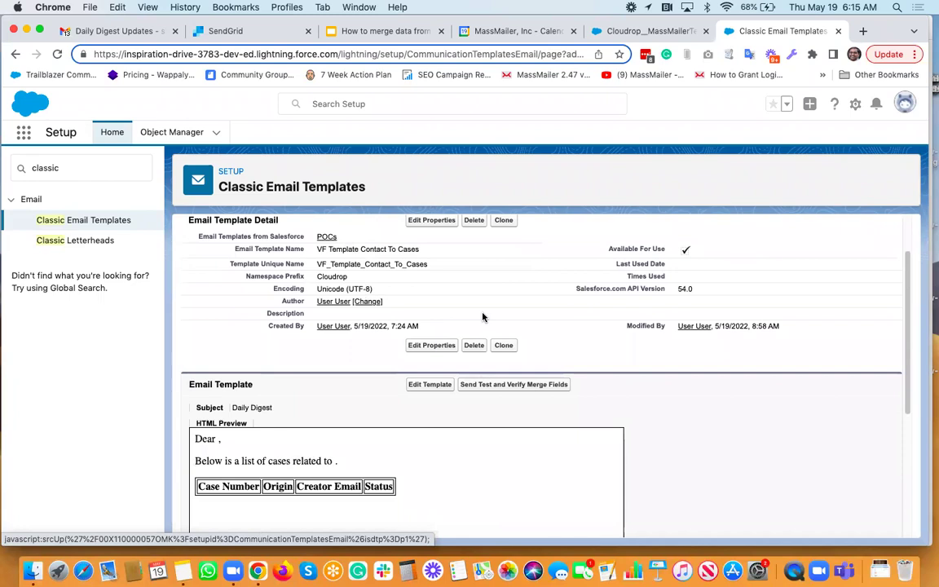
{"action": "scroll", "coordinate": [506, 310], "scroll_direction": "down", "scroll_amount": 4}
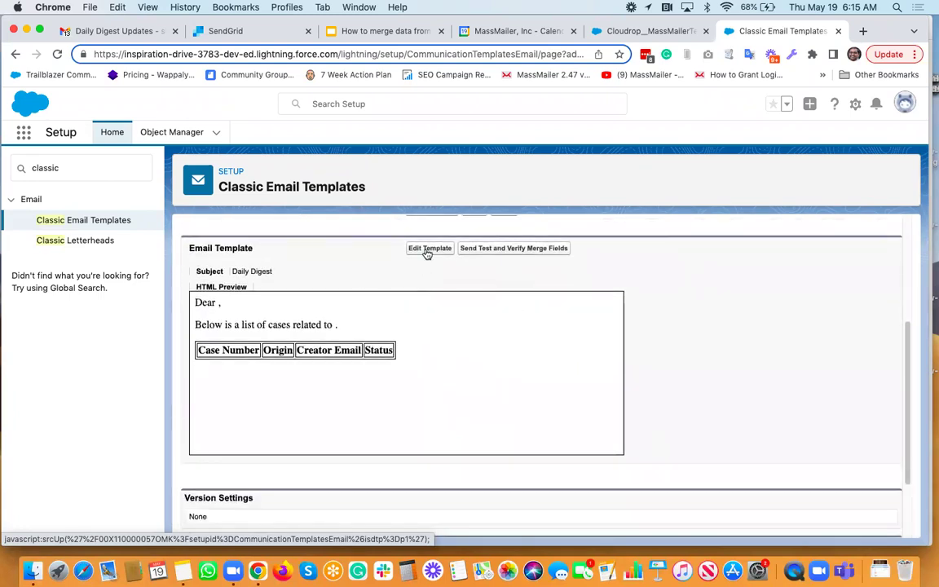
{"action": "scroll", "coordinate": [261, 313], "scroll_direction": "up", "scroll_amount": 1}
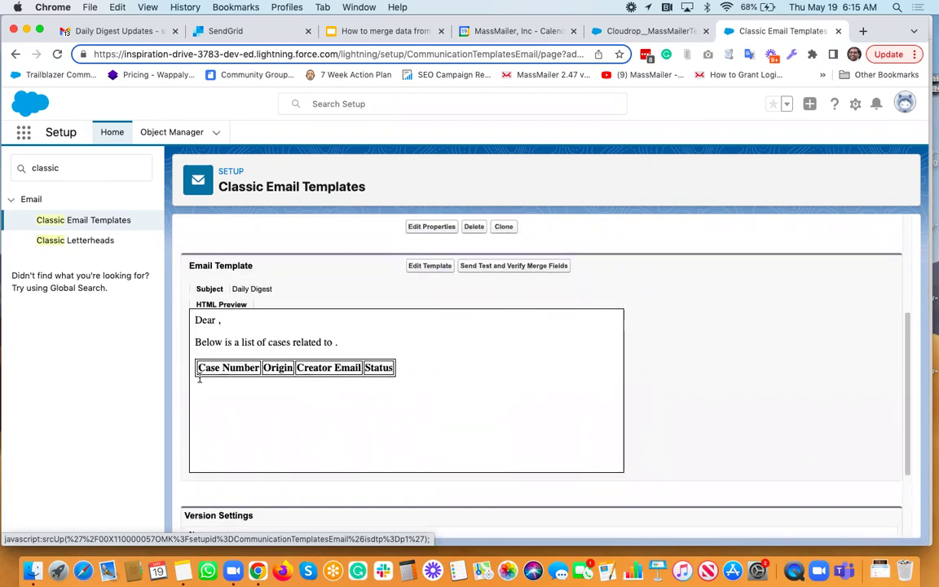
{"action": "left_click", "coordinate": [431, 267]}
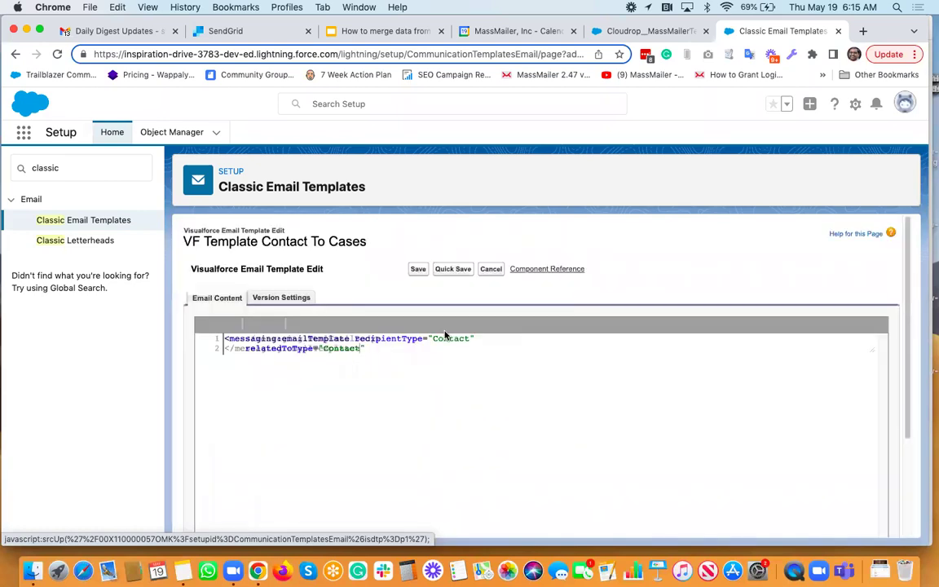
Select the repeat block that builds each case row, checking it against the received Gmail digest.
{"action": "scroll", "coordinate": [517, 273], "scroll_direction": "down", "scroll_amount": 3}
{"action": "scroll", "coordinate": [490, 285], "scroll_direction": "up", "scroll_amount": 5}
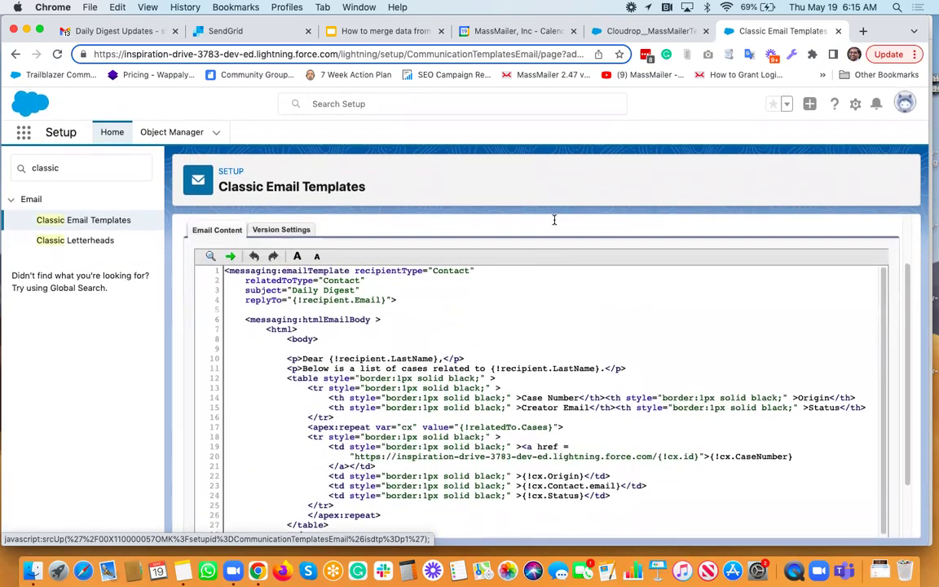
{"action": "scroll", "coordinate": [554, 220], "scroll_direction": "down", "scroll_amount": 1}
{"action": "scroll", "coordinate": [530, 350], "scroll_direction": "down", "scroll_amount": 2}
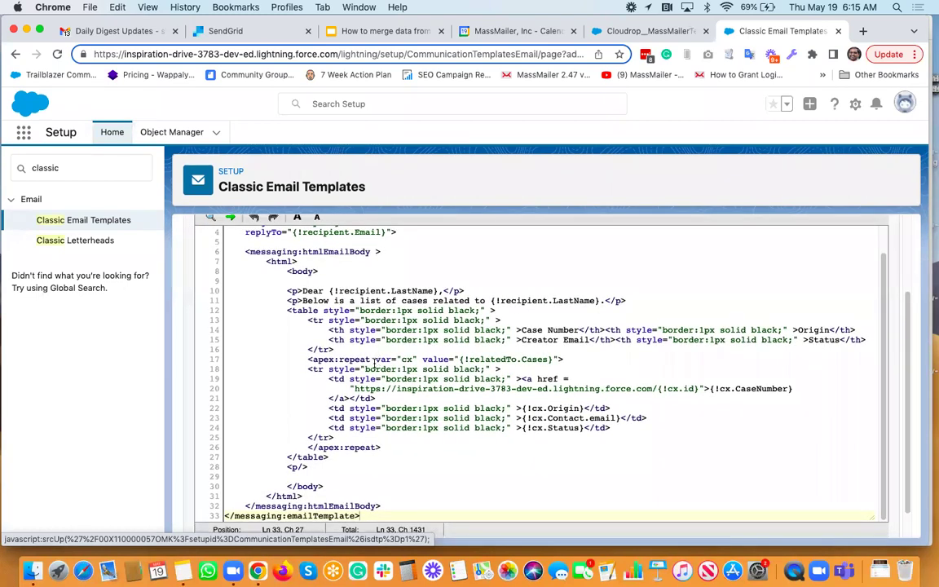
{"action": "left_click_drag", "start_coordinate": [308, 359], "coordinate": [394, 442]}
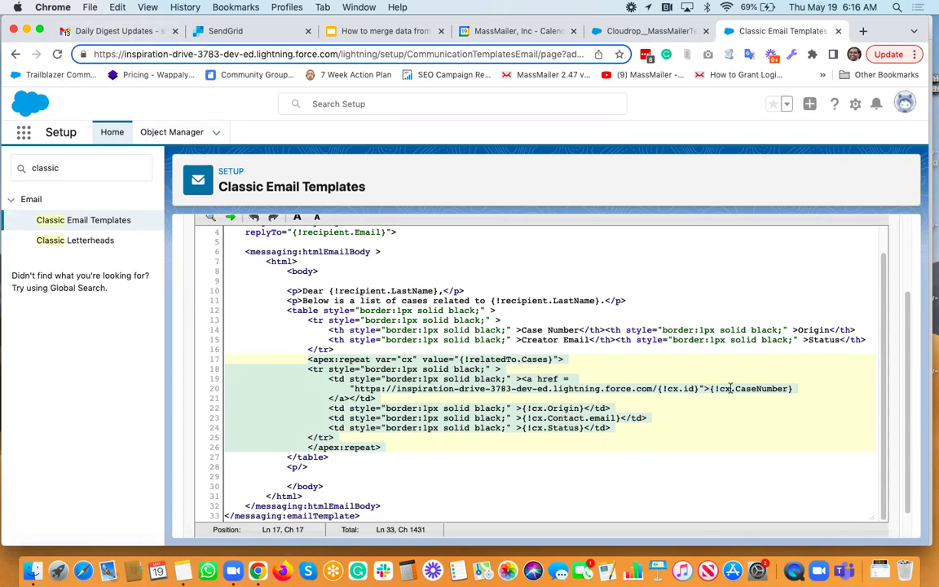
{"action": "left_click", "coordinate": [120, 32]}
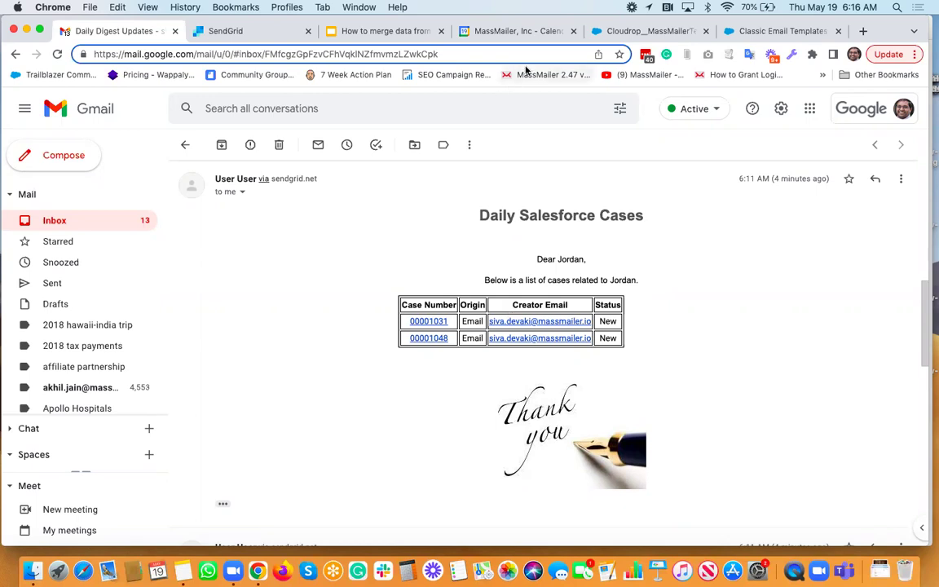
{"action": "left_click", "coordinate": [744, 31]}
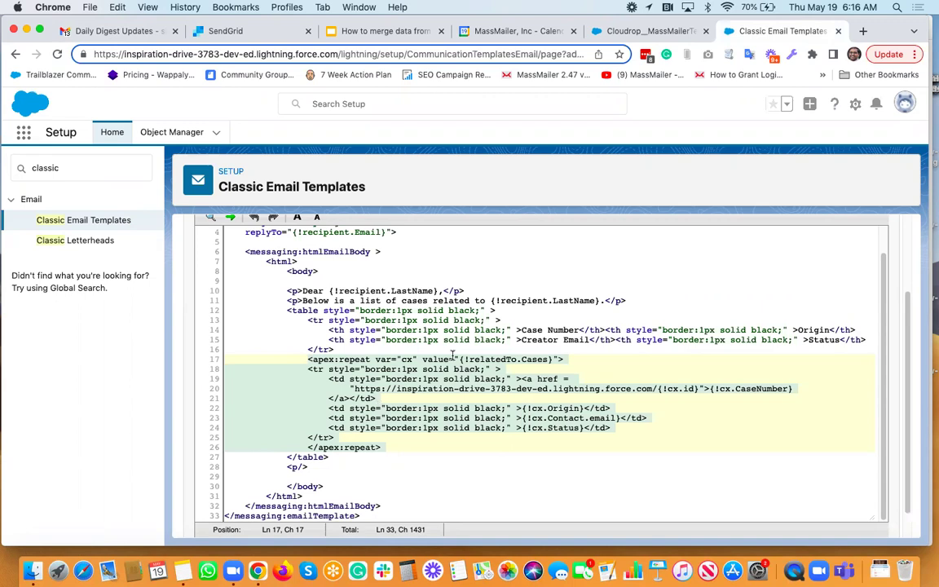
Scroll through the Visualforce case-table code, then return to the MassMailer Template Builder.
{"action": "scroll", "coordinate": [445, 347], "scroll_direction": "up", "scroll_amount": 5}
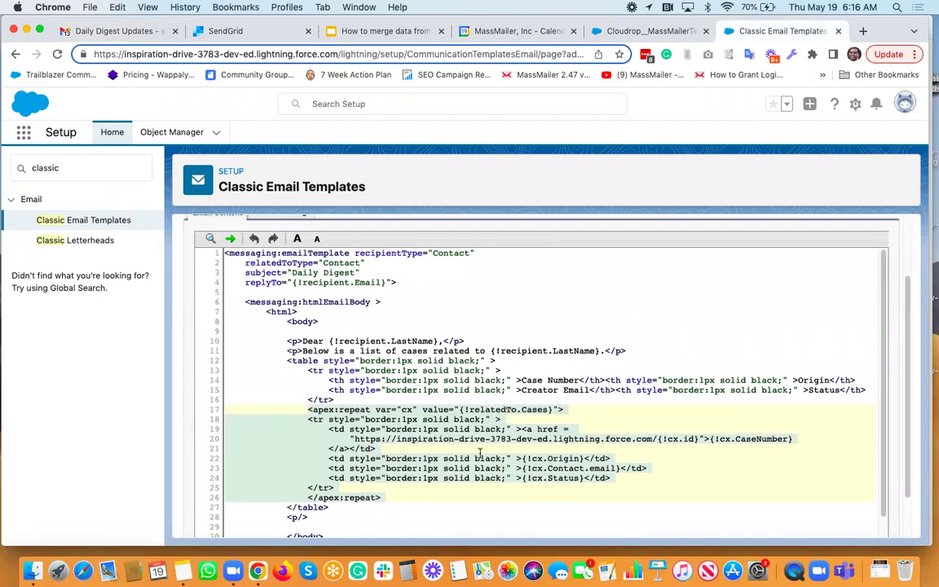
{"action": "scroll", "coordinate": [480, 453], "scroll_direction": "down", "scroll_amount": 2}
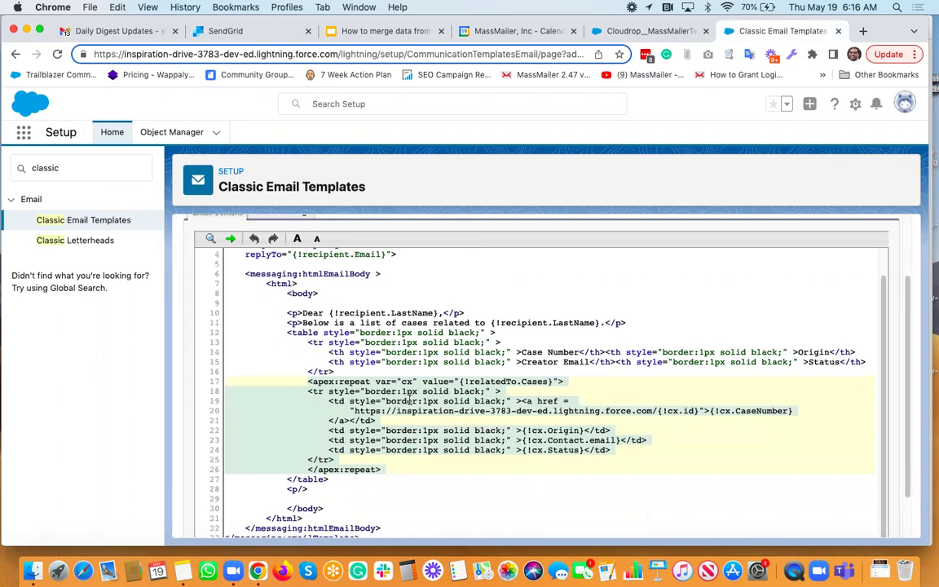
{"action": "scroll", "coordinate": [412, 396], "scroll_direction": "down", "scroll_amount": 1}
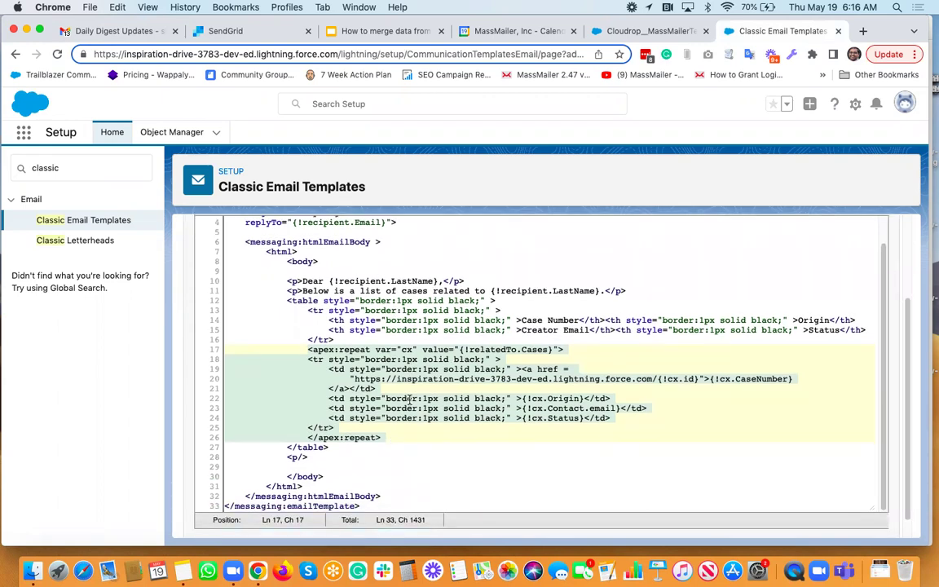
{"action": "scroll", "coordinate": [409, 398], "scroll_direction": "up", "scroll_amount": 1}
{"action": "scroll", "coordinate": [409, 399], "scroll_direction": "up", "scroll_amount": 5}
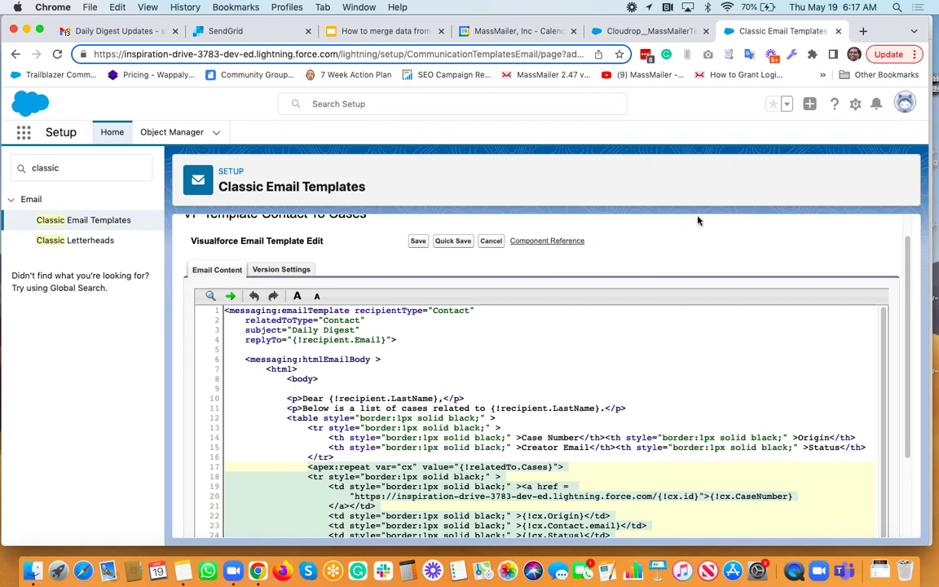
{"action": "scroll", "coordinate": [698, 221], "scroll_direction": "down", "scroll_amount": 2}
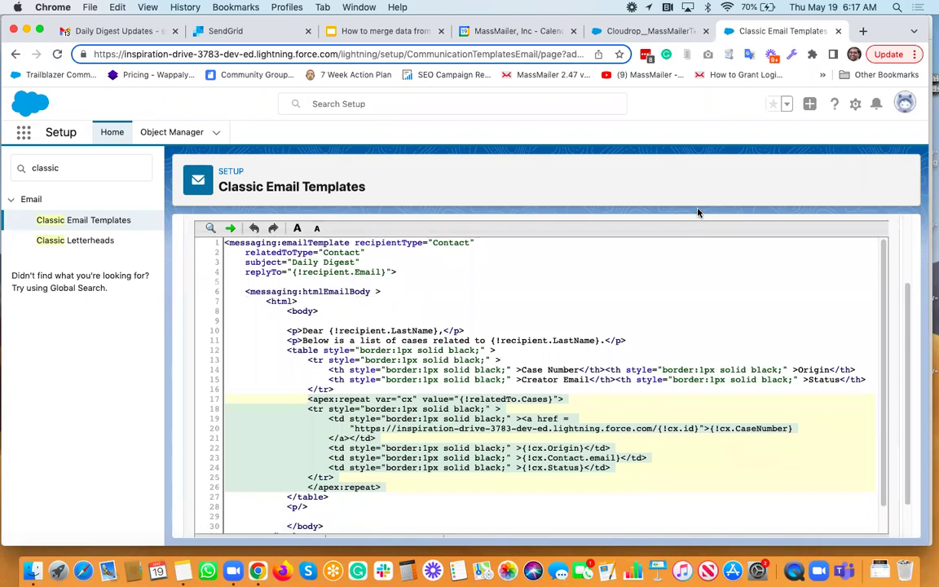
{"action": "left_click", "coordinate": [652, 32]}
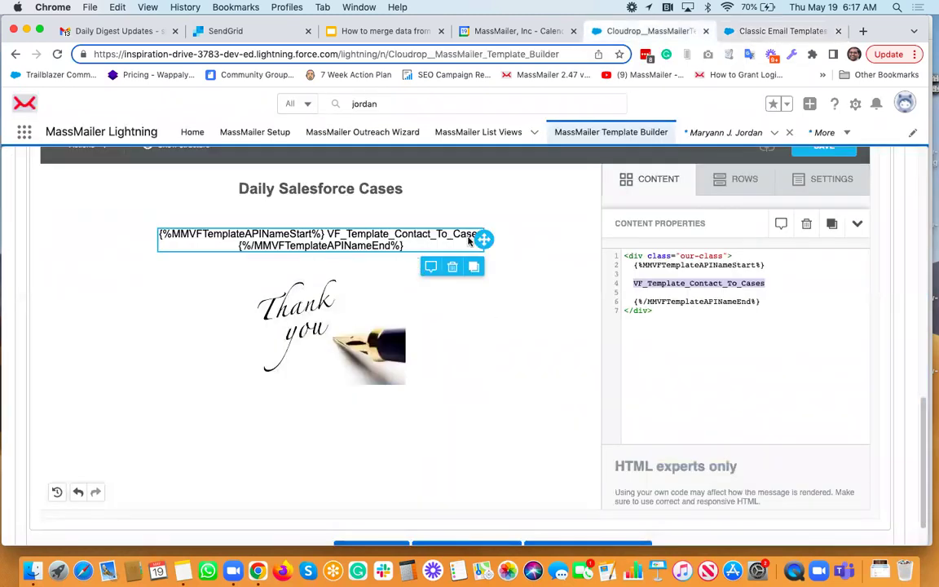
{"action": "left_click", "coordinate": [635, 284]}
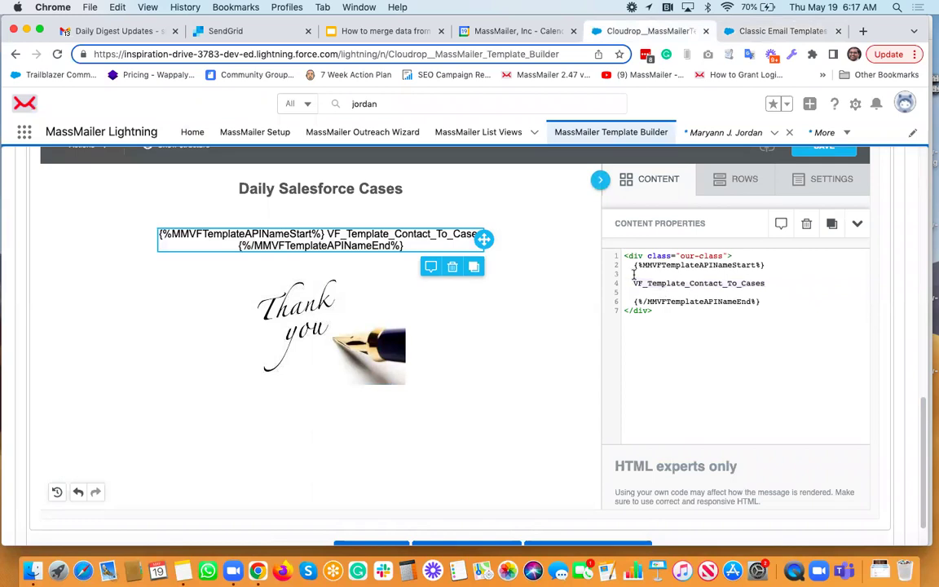
{"action": "left_click_drag", "start_coordinate": [631, 283], "coordinate": [763, 281]}
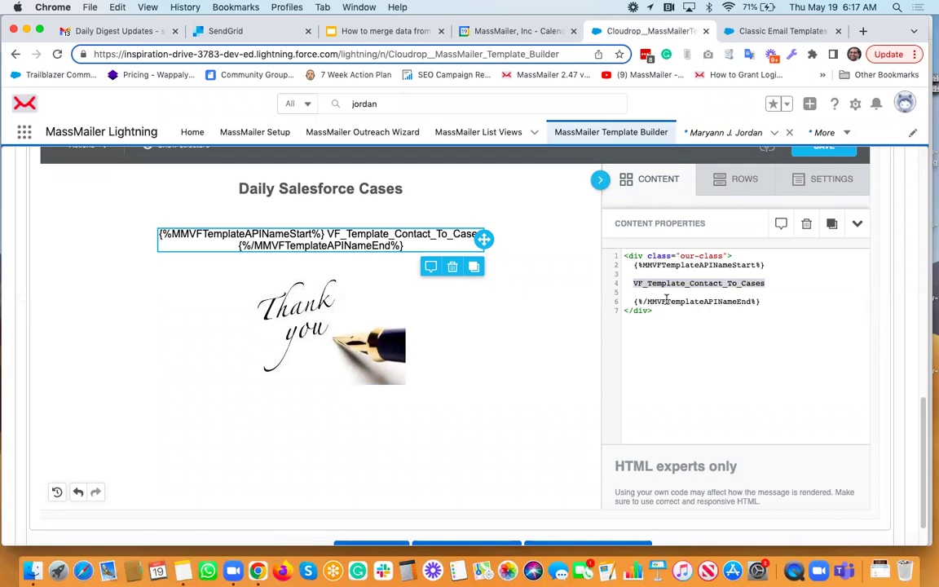
{"action": "left_click_drag", "start_coordinate": [437, 234], "coordinate": [477, 234]}
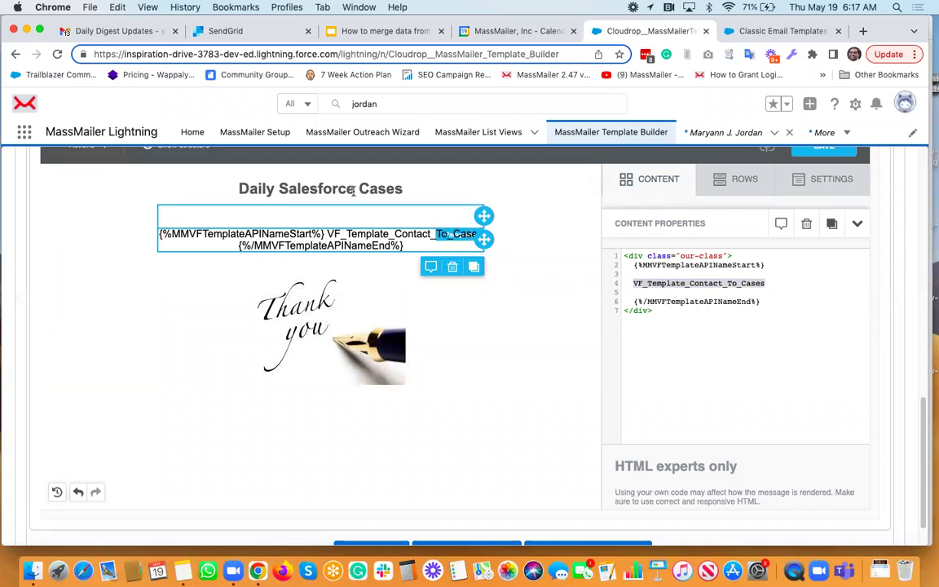
{"action": "left_click", "coordinate": [389, 249]}
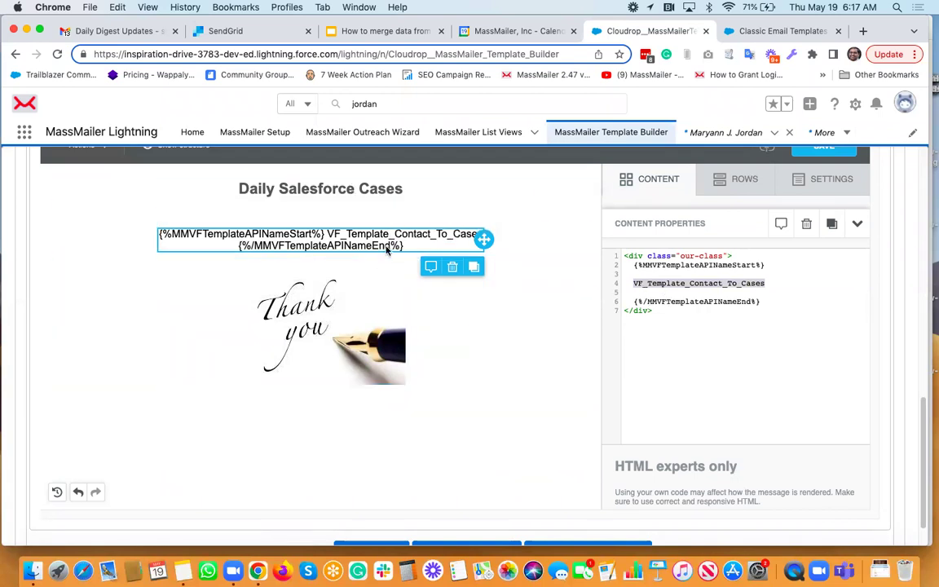
Start an outreach targeting Contact records from MM Contact ListView, giving 4 recipients.
{"action": "left_click", "coordinate": [387, 142]}
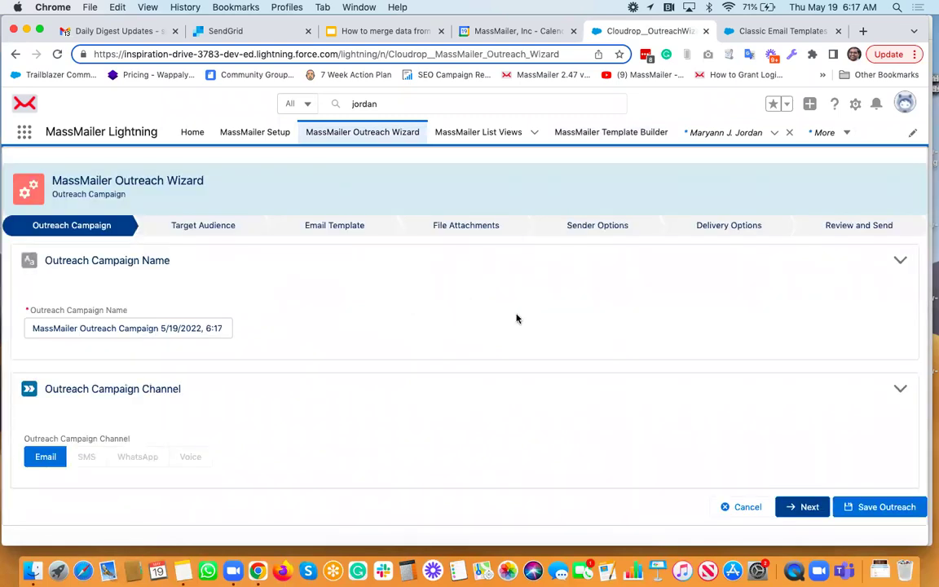
{"action": "left_click", "coordinate": [790, 510]}
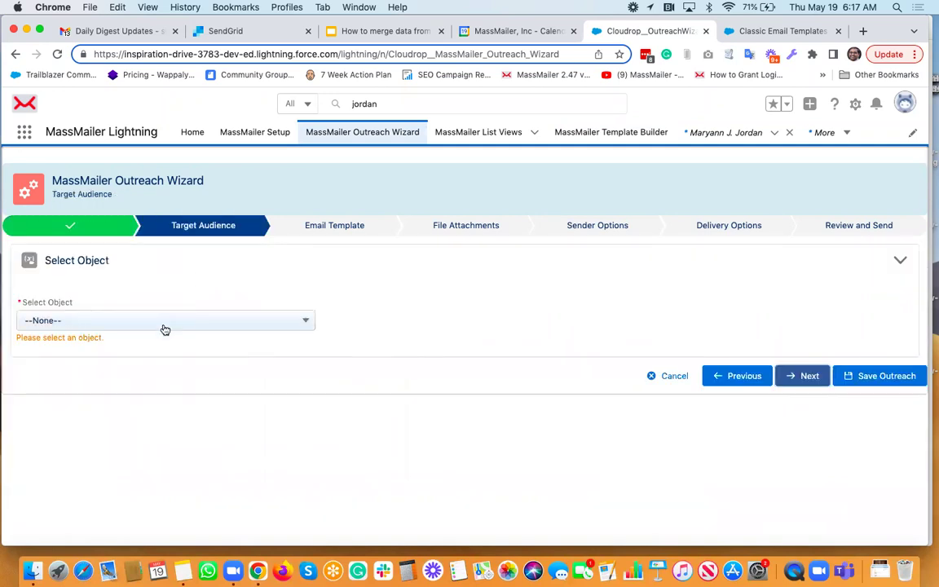
{"action": "left_click", "coordinate": [164, 328]}
{"action": "scroll", "coordinate": [120, 423], "scroll_direction": "down", "scroll_amount": 2}
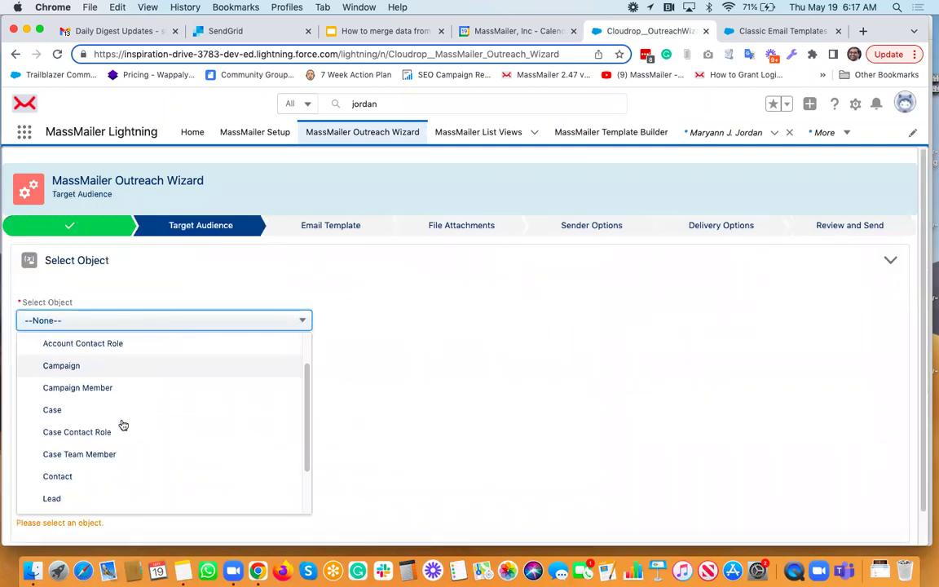
{"action": "left_click", "coordinate": [57, 474]}
{"action": "left_click", "coordinate": [307, 440]}
{"action": "left_click", "coordinate": [121, 473]}
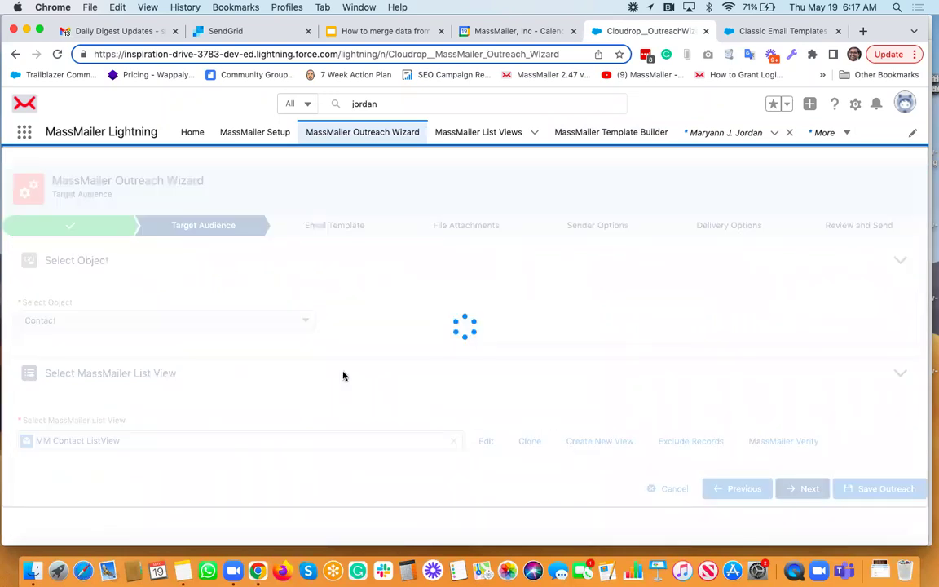
{"action": "scroll", "coordinate": [425, 375], "scroll_direction": "down", "scroll_amount": 5}
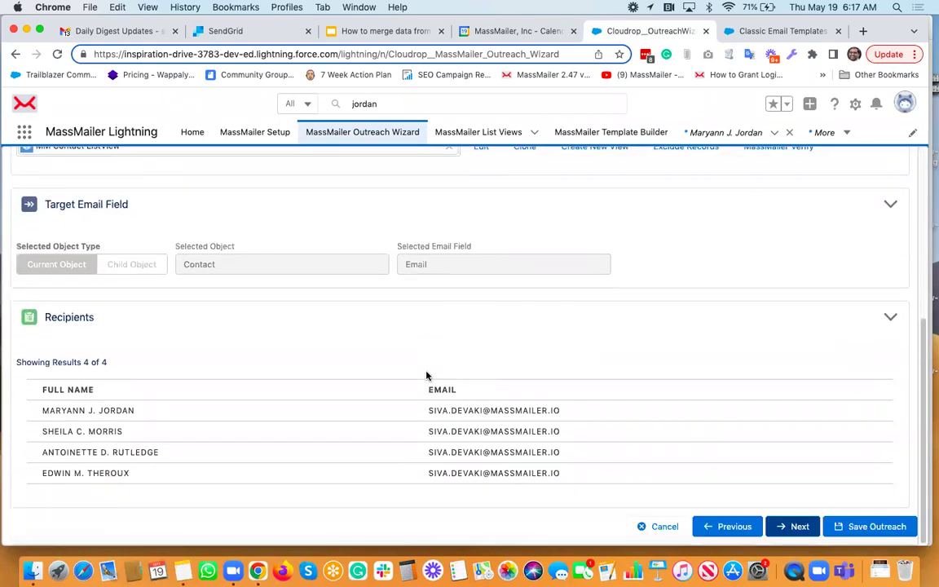
{"action": "left_click", "coordinate": [795, 528]}
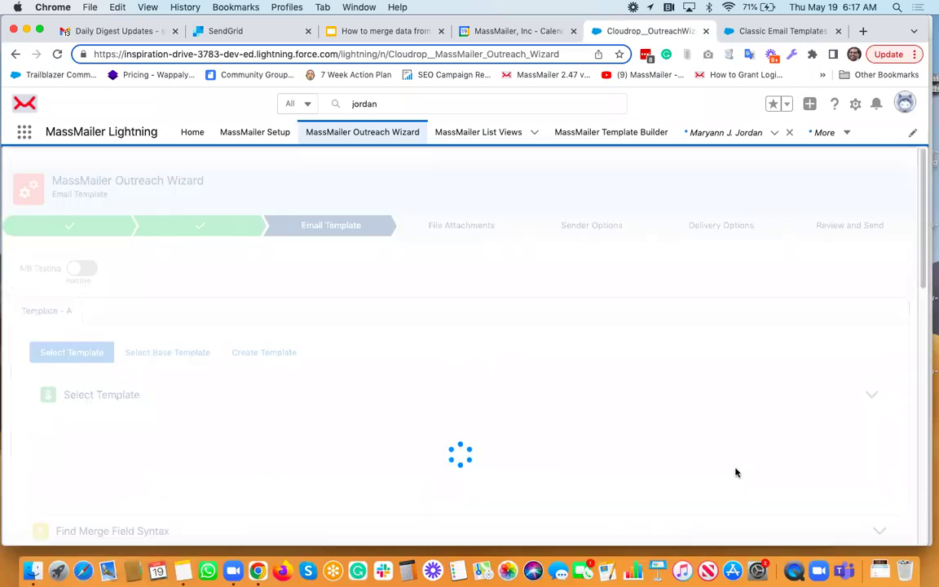
Choose VF Template Contact To Cases from the POCs folder as the outreach email template.
{"action": "scroll", "coordinate": [214, 360], "scroll_direction": "down", "scroll_amount": 3}
{"action": "left_click", "coordinate": [140, 326]}
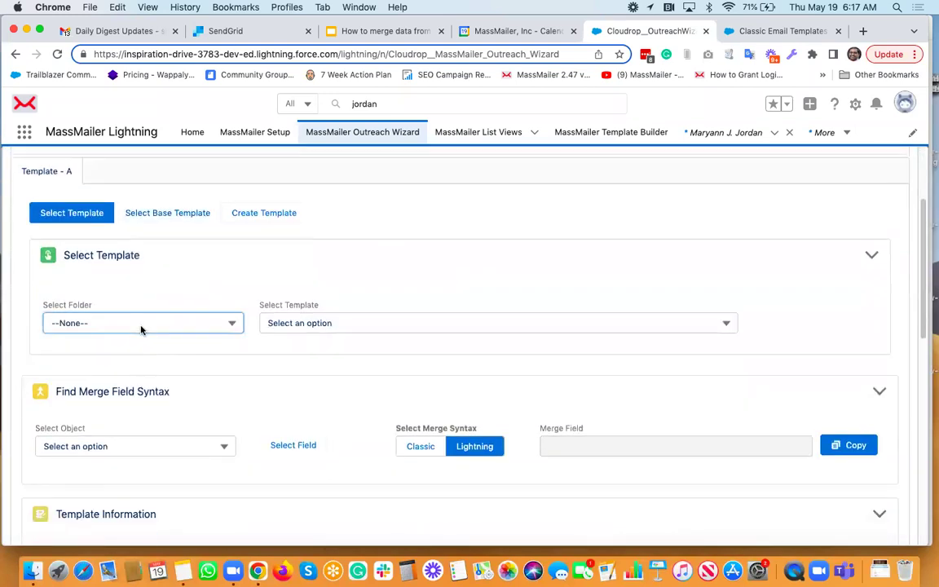
{"action": "left_click", "coordinate": [150, 422]}
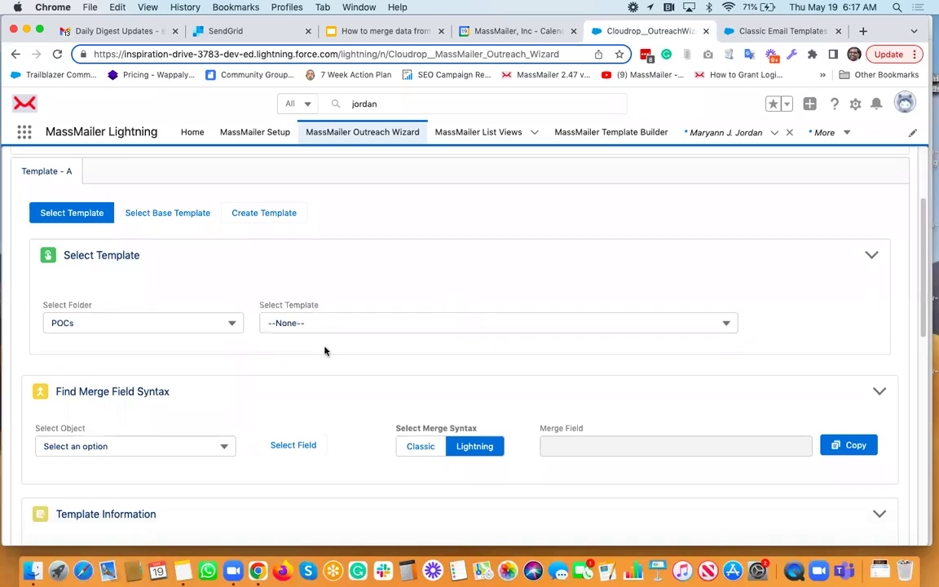
{"action": "left_click", "coordinate": [347, 324]}
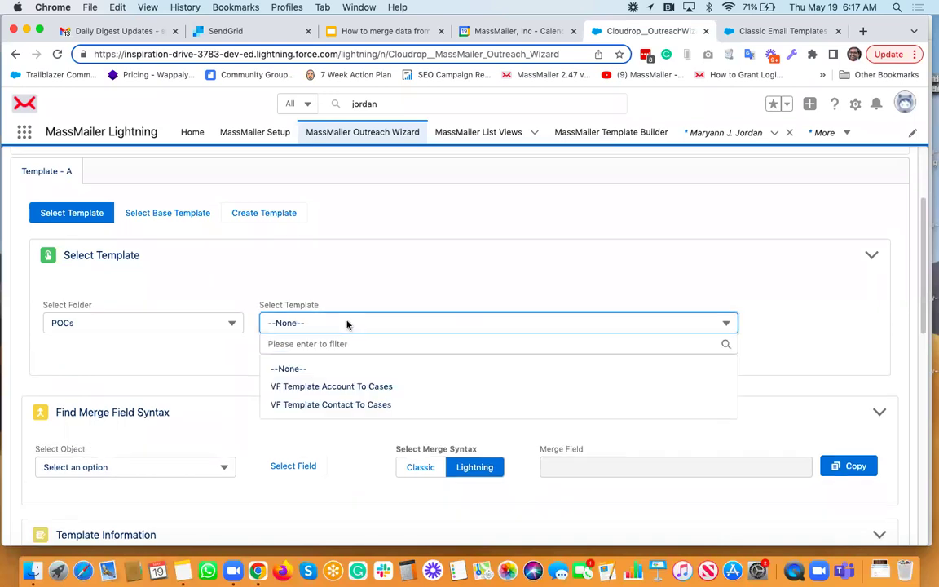
{"action": "left_click", "coordinate": [330, 407]}
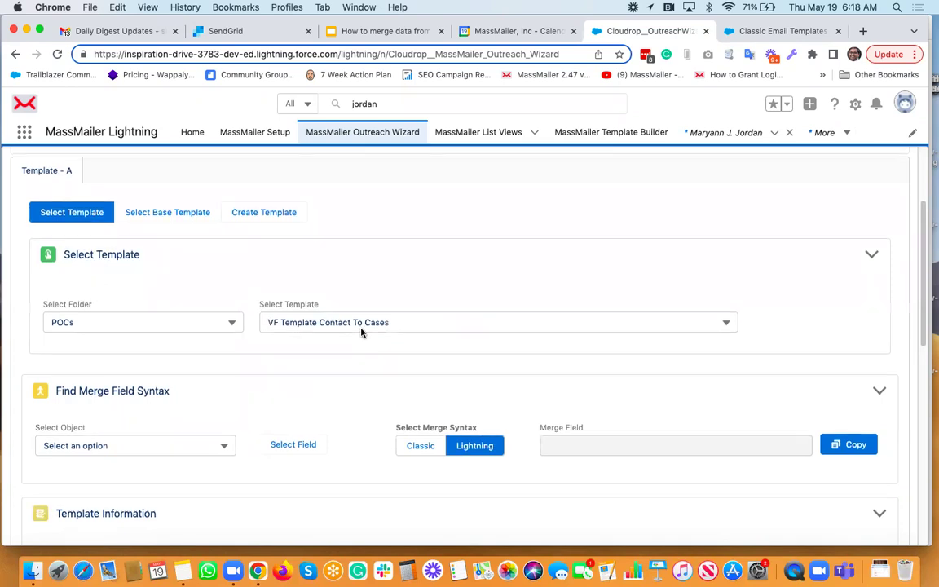
Review the Contact Cases template preview and move on to File Attachments.
{"action": "scroll", "coordinate": [362, 331], "scroll_direction": "down", "scroll_amount": 5}
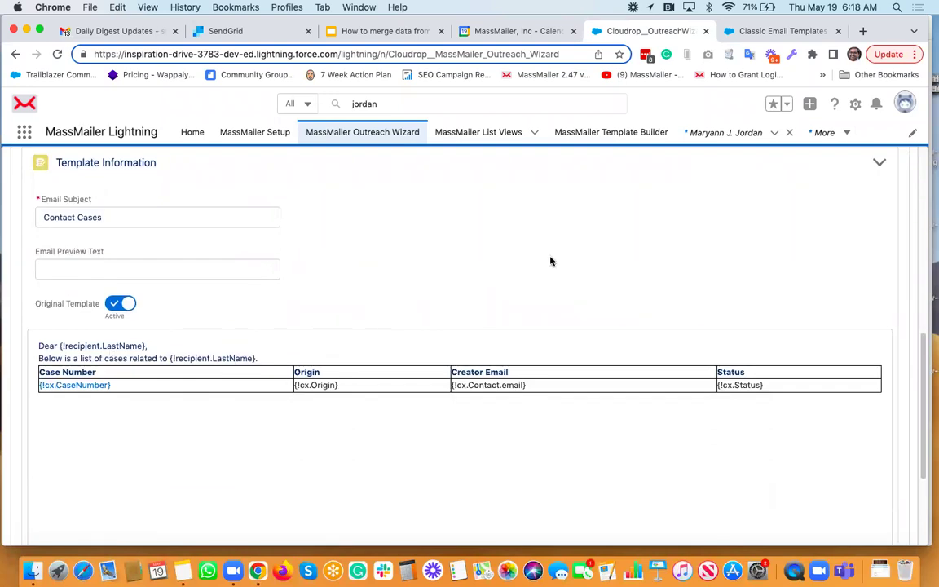
{"action": "scroll", "coordinate": [550, 261], "scroll_direction": "down", "scroll_amount": 2}
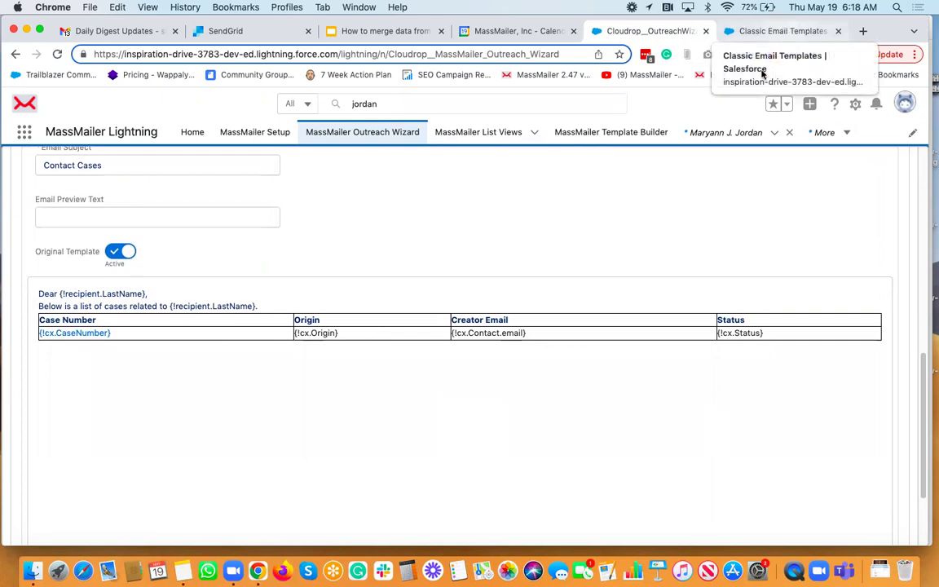
{"action": "scroll", "coordinate": [733, 251], "scroll_direction": "down", "scroll_amount": 3}
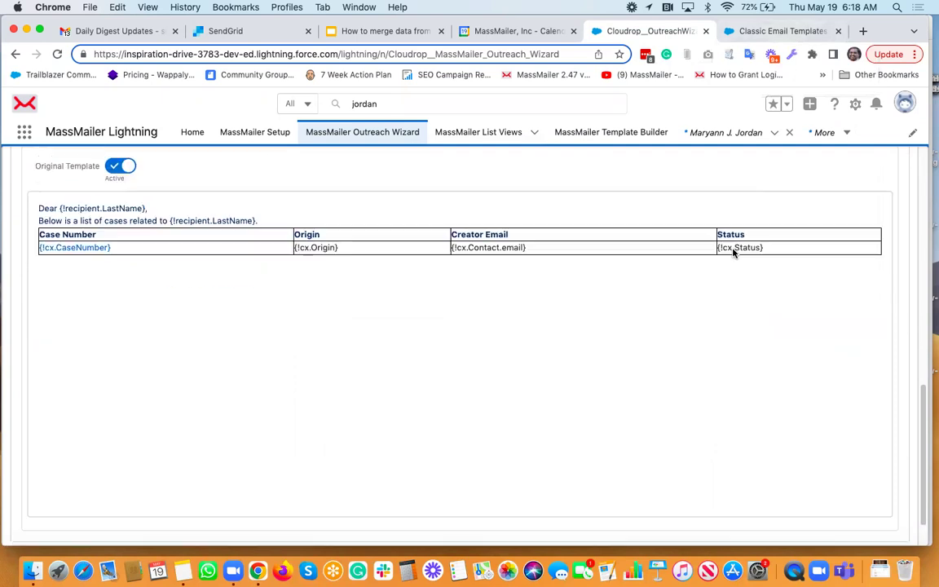
{"action": "scroll", "coordinate": [733, 254], "scroll_direction": "up", "scroll_amount": 3}
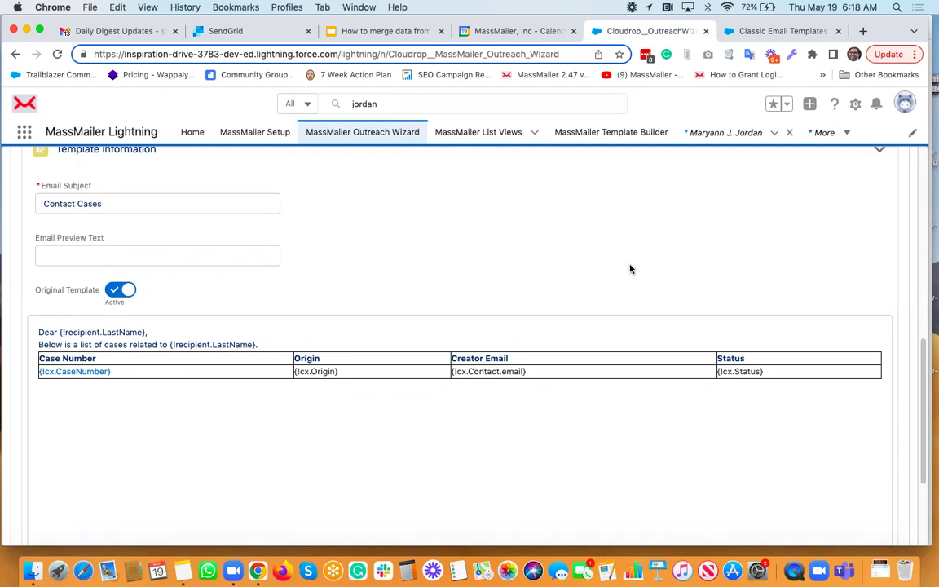
{"action": "scroll", "coordinate": [682, 417], "scroll_direction": "down", "scroll_amount": 3}
{"action": "left_click", "coordinate": [789, 528]}
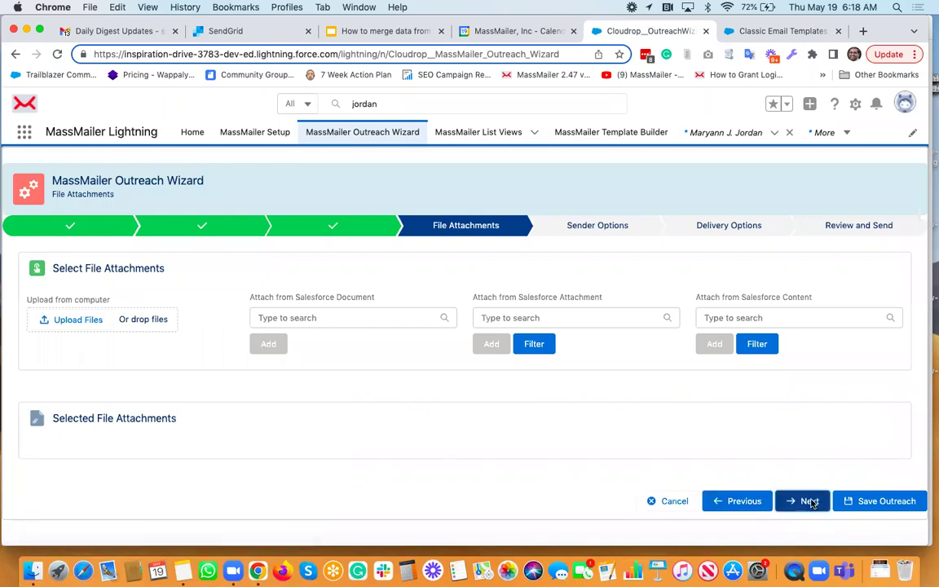
Pass attachments, sender and delivery options unchanged, then launch the outreach and confirm.
{"action": "left_click", "coordinate": [805, 501]}
{"action": "scroll", "coordinate": [677, 389], "scroll_direction": "down", "scroll_amount": 10}
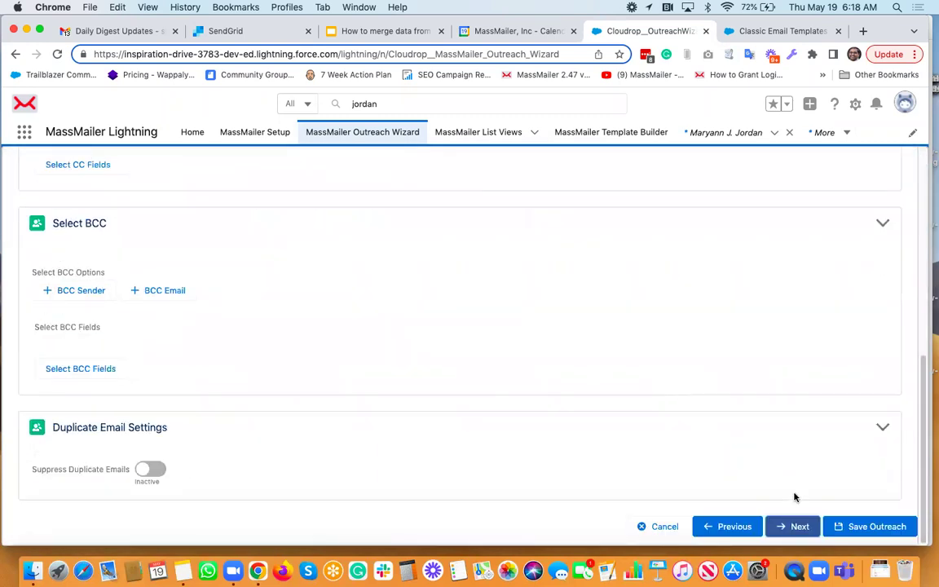
{"action": "left_click", "coordinate": [797, 528]}
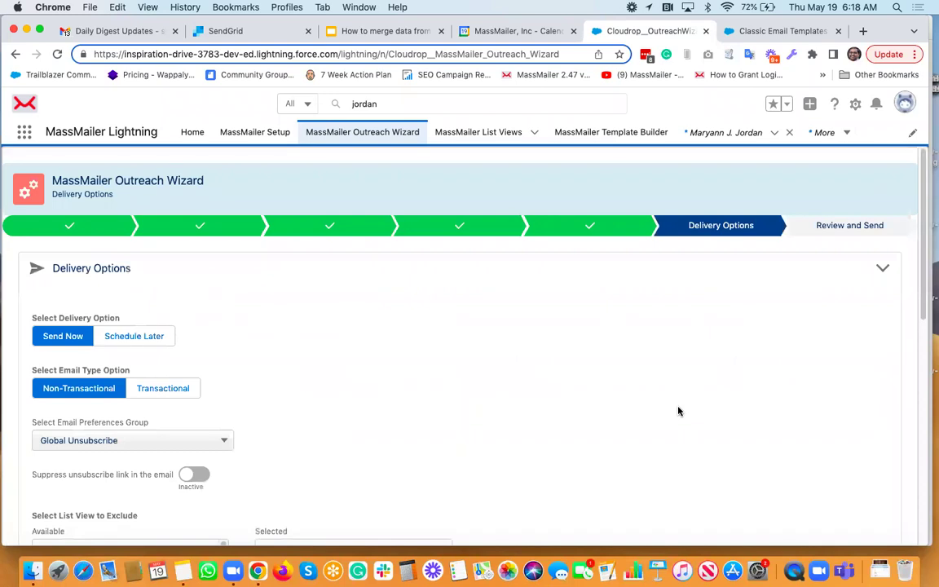
{"action": "scroll", "coordinate": [679, 411], "scroll_direction": "down", "scroll_amount": 5}
{"action": "scroll", "coordinate": [679, 411], "scroll_direction": "down", "scroll_amount": 5}
{"action": "left_click", "coordinate": [798, 528]}
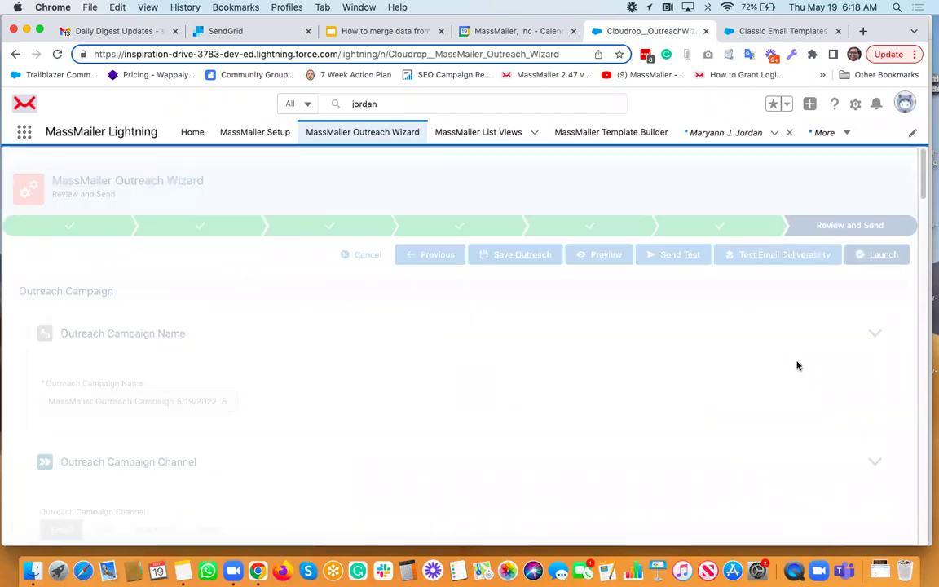
{"action": "left_click", "coordinate": [879, 260]}
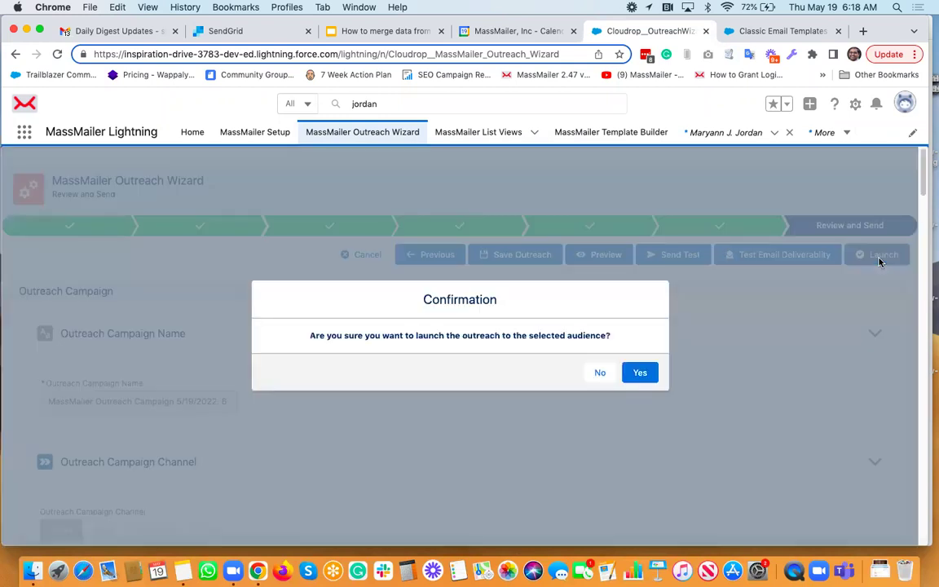
{"action": "left_click", "coordinate": [630, 375]}
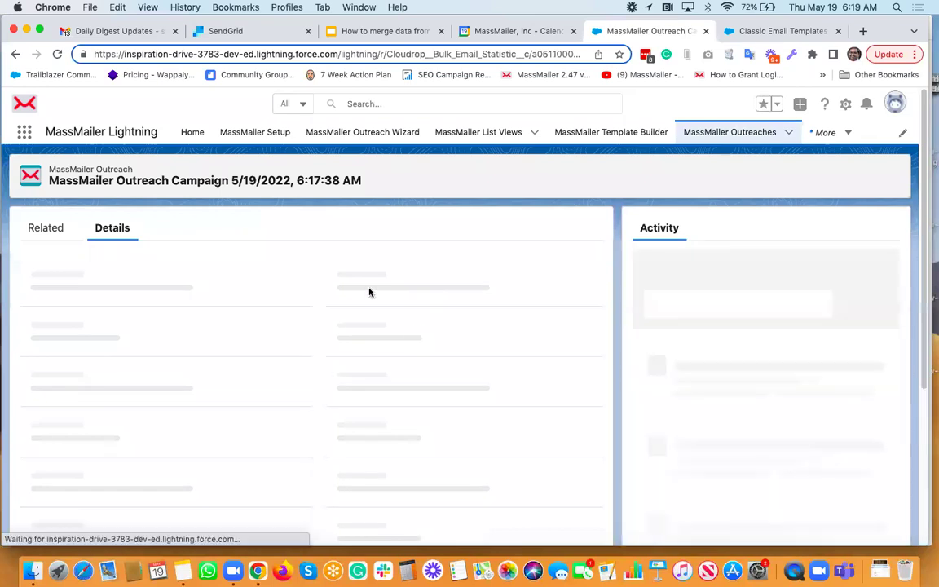
Bring Gmail to the front and reload it to fetch new messages.
{"action": "left_click", "coordinate": [98, 33]}
{"action": "left_click", "coordinate": [56, 54]}
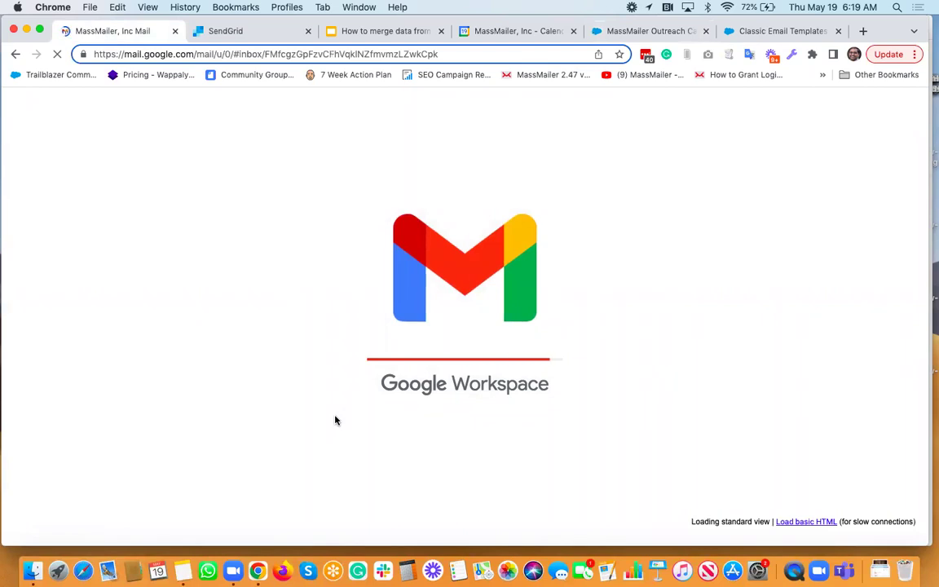
Return to the inbox, show the Updates category and open the Contact Cases email.
{"action": "scroll", "coordinate": [625, 353], "scroll_direction": "down", "scroll_amount": 5}
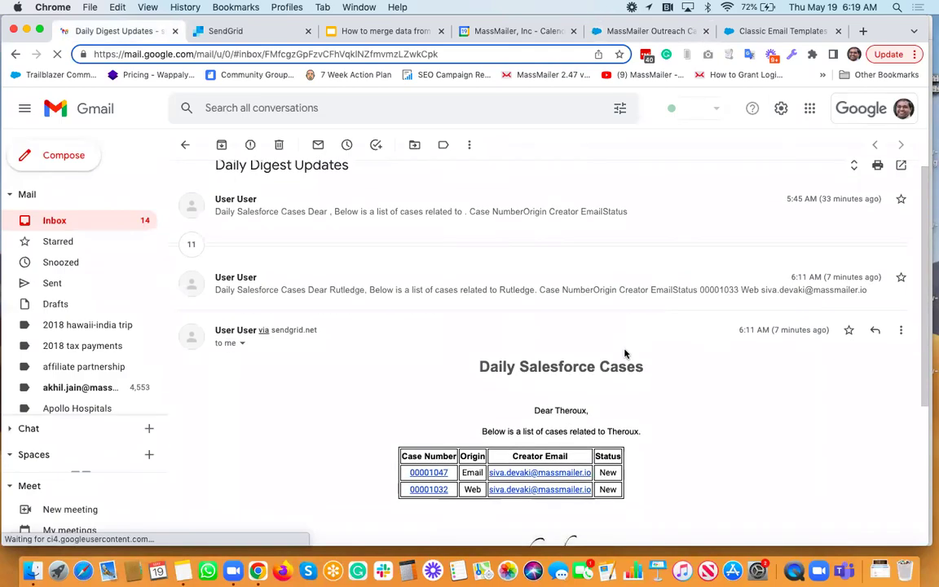
{"action": "scroll", "coordinate": [625, 353], "scroll_direction": "up", "scroll_amount": 5}
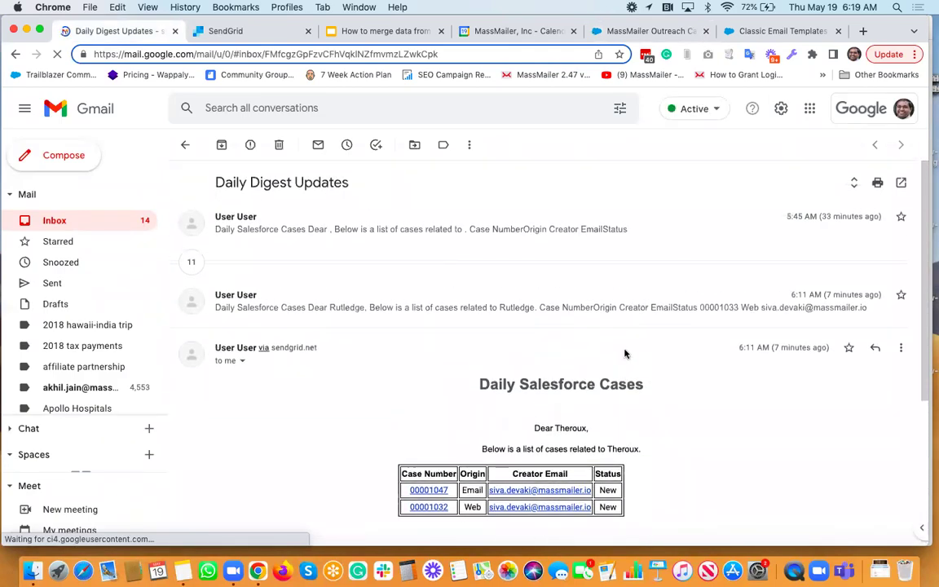
{"action": "key", "text": "super+bracketleft"}
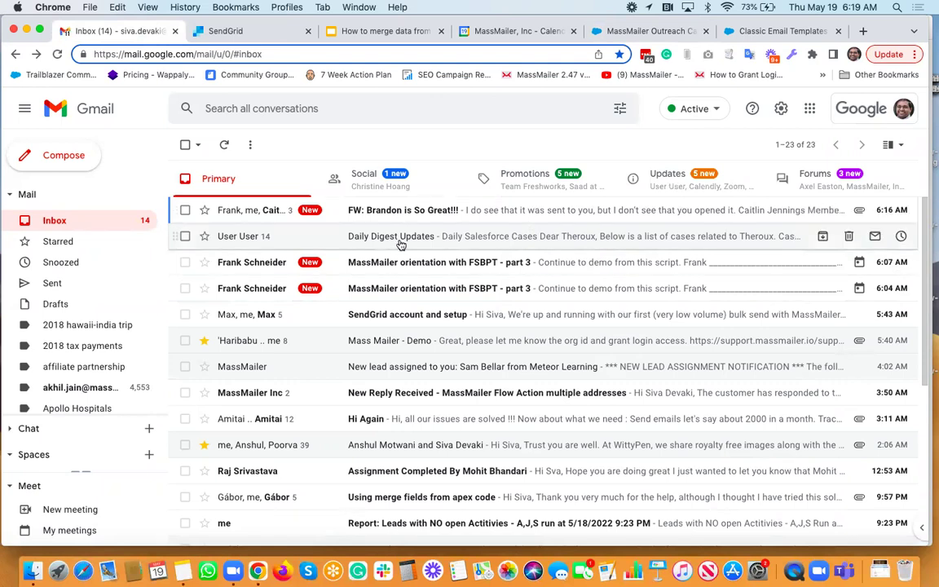
{"action": "left_click", "coordinate": [689, 182]}
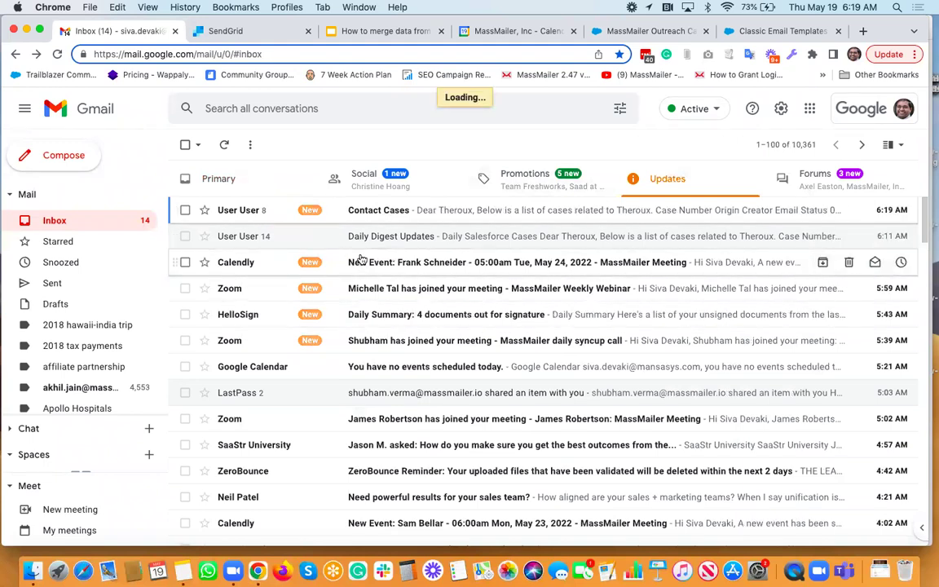
{"action": "left_click", "coordinate": [424, 211]}
Scroll through each contact's message and its own table of related cases.
{"action": "scroll", "coordinate": [420, 387], "scroll_direction": "down", "scroll_amount": 3}
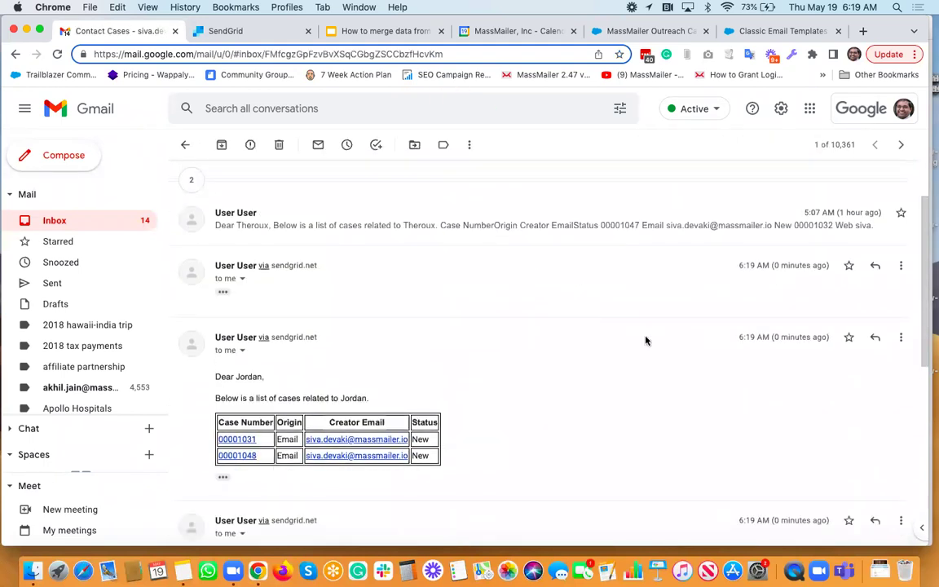
{"action": "scroll", "coordinate": [530, 393], "scroll_direction": "down", "scroll_amount": 2}
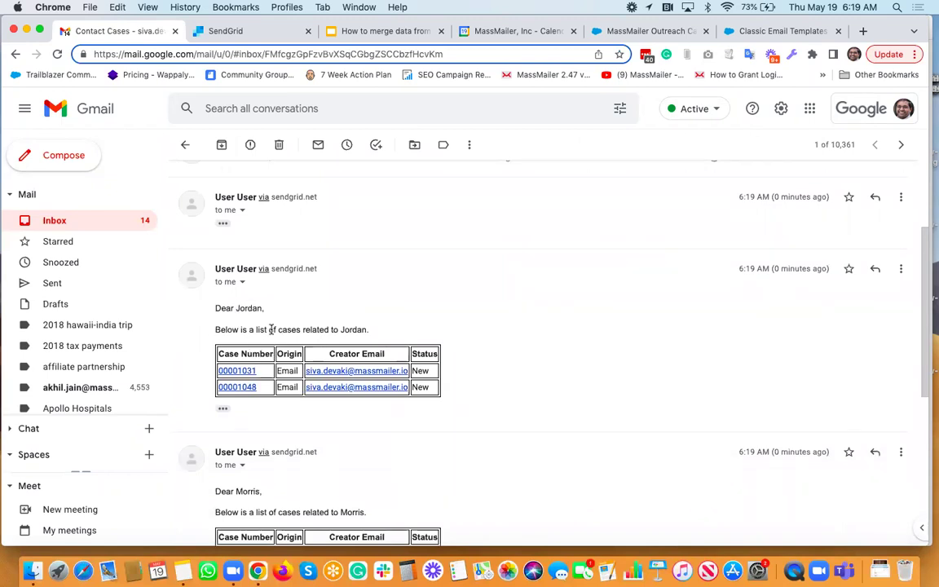
{"action": "scroll", "coordinate": [361, 310], "scroll_direction": "down", "scroll_amount": 2}
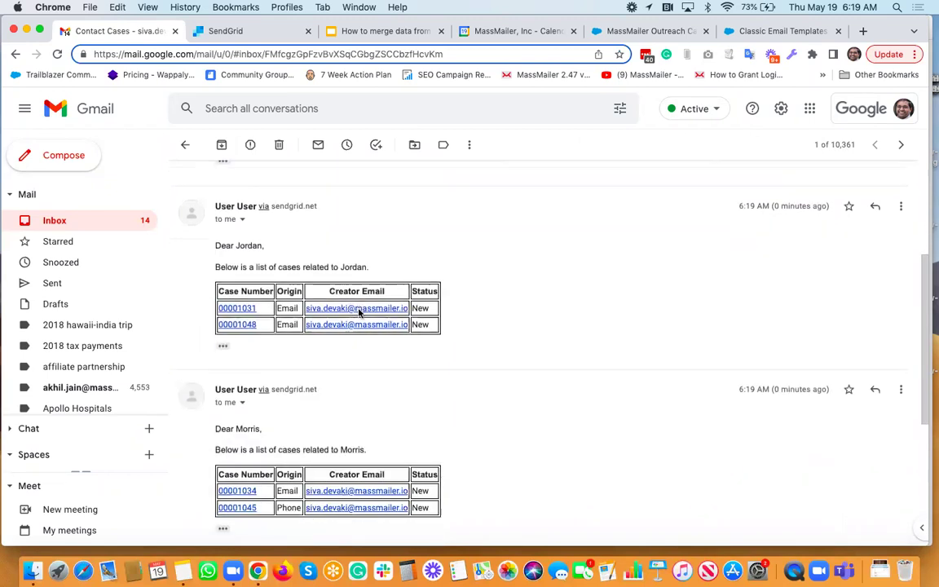
{"action": "scroll", "coordinate": [325, 351], "scroll_direction": "down", "scroll_amount": 5}
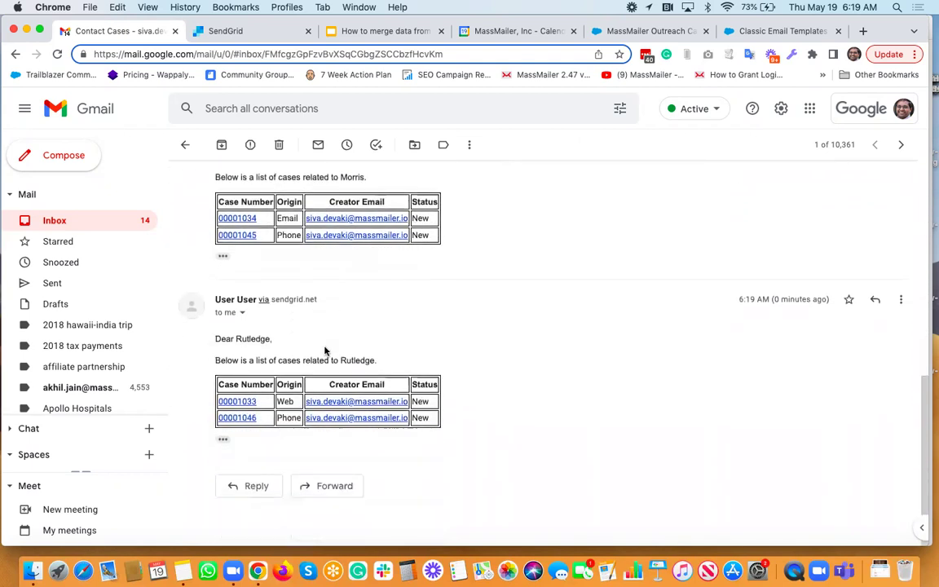
{"action": "scroll", "coordinate": [445, 369], "scroll_direction": "up", "scroll_amount": 5}
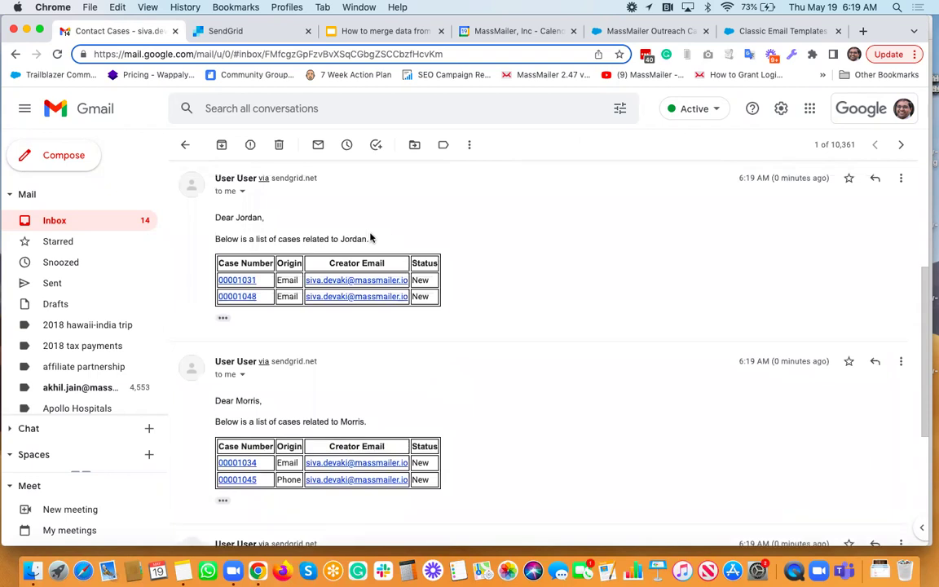
{"action": "scroll", "coordinate": [481, 302], "scroll_direction": "down", "scroll_amount": 5}
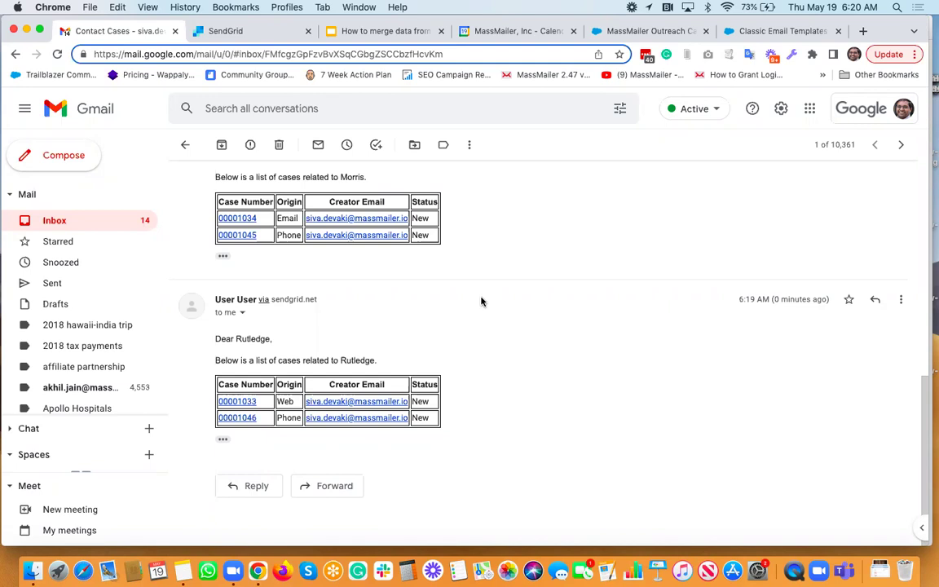
Present slide 4, 'We are here to help!', of the child-data merging deck as a full-screen slideshow.
{"action": "left_click", "coordinate": [385, 33]}
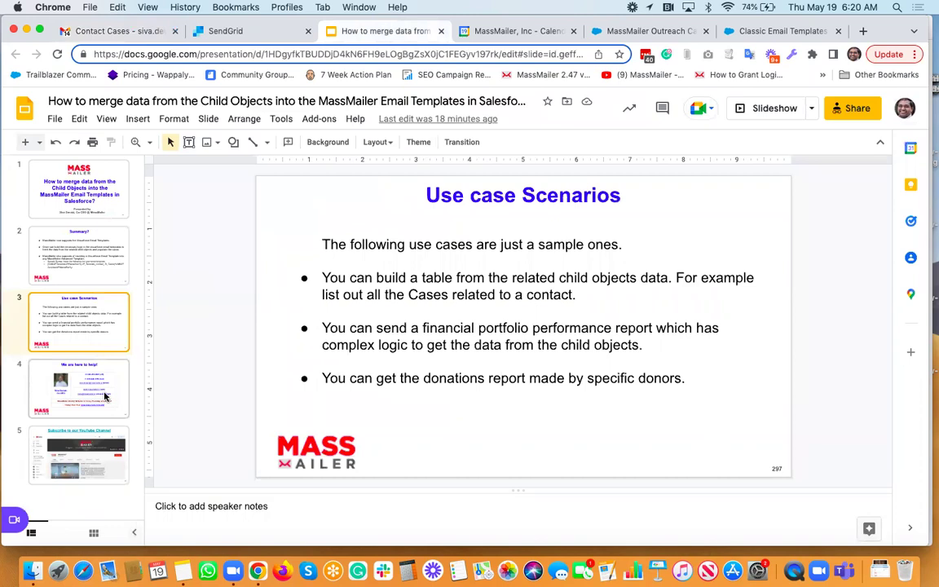
{"action": "left_click", "coordinate": [104, 396]}
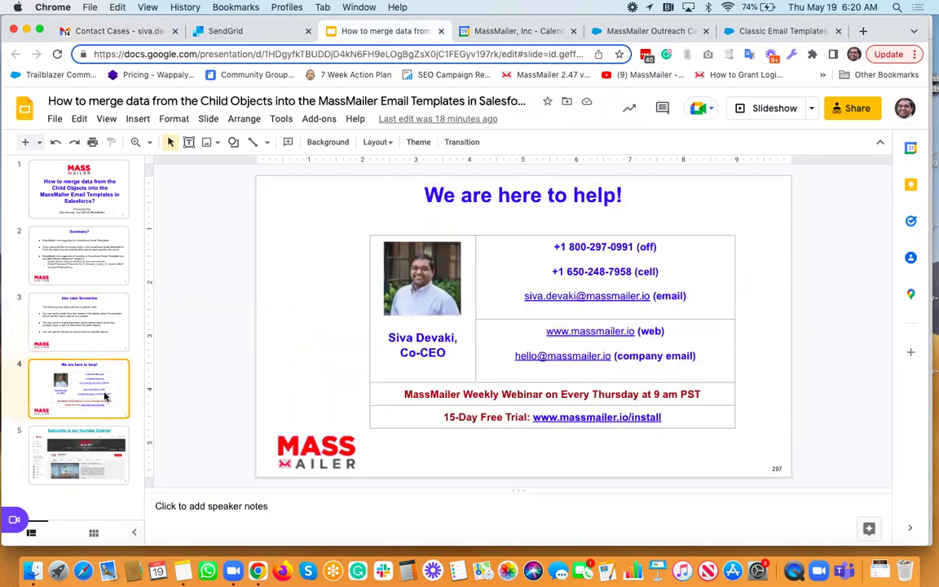
{"action": "left_click", "coordinate": [107, 120]}
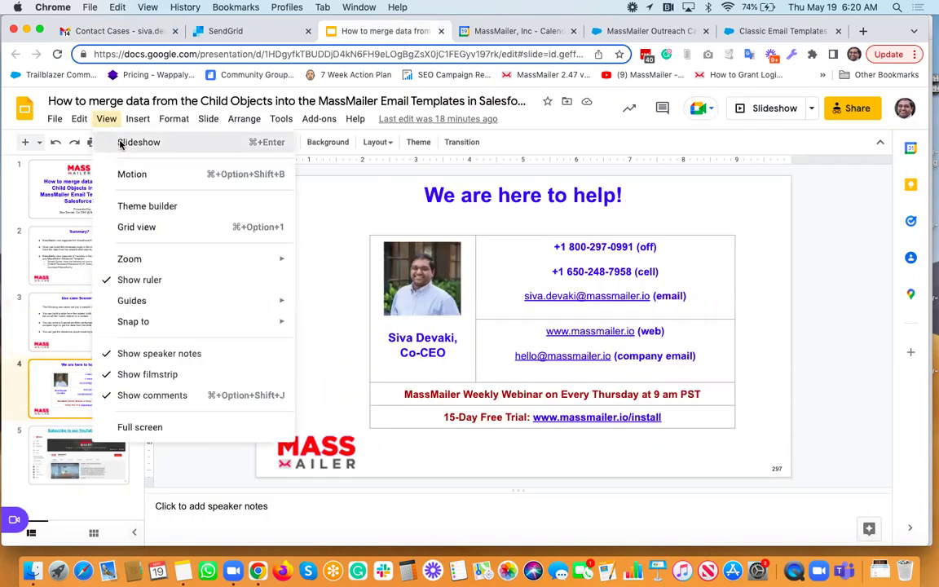
{"action": "left_click", "coordinate": [122, 145]}
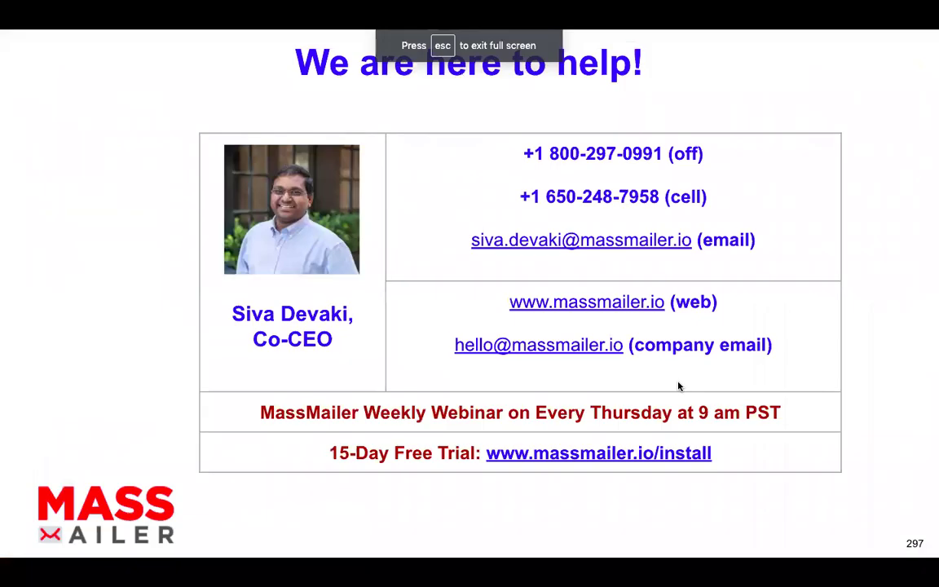